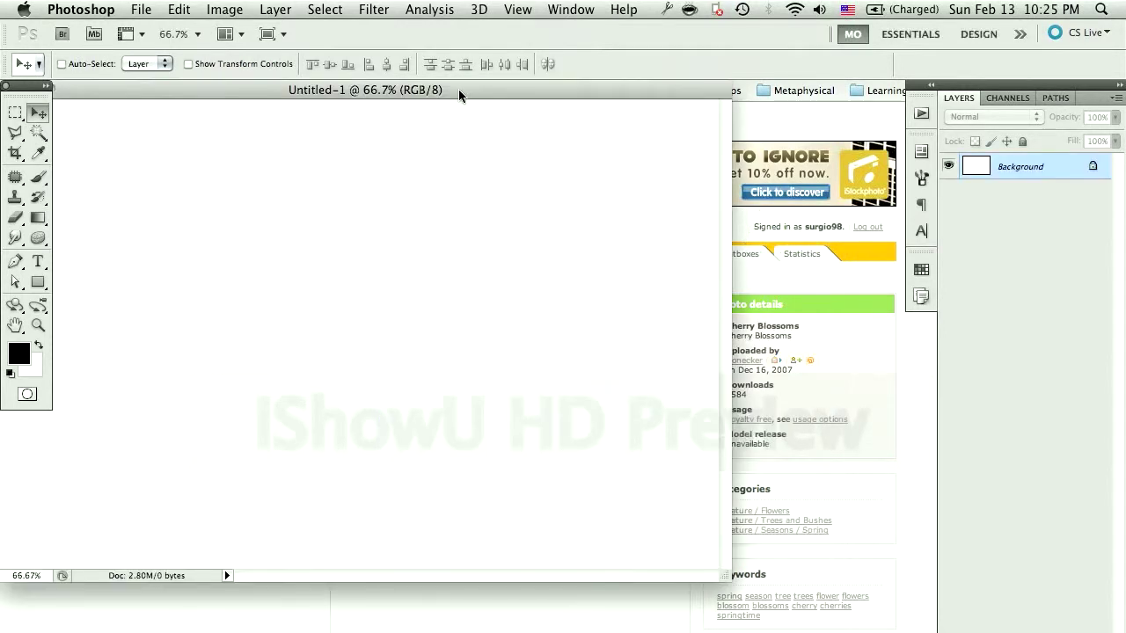
Close the blank Untitled-1 document and switch to the browser showing the Cherry Blossoms photo page
left_click_drag(481, 99, 586, 125)
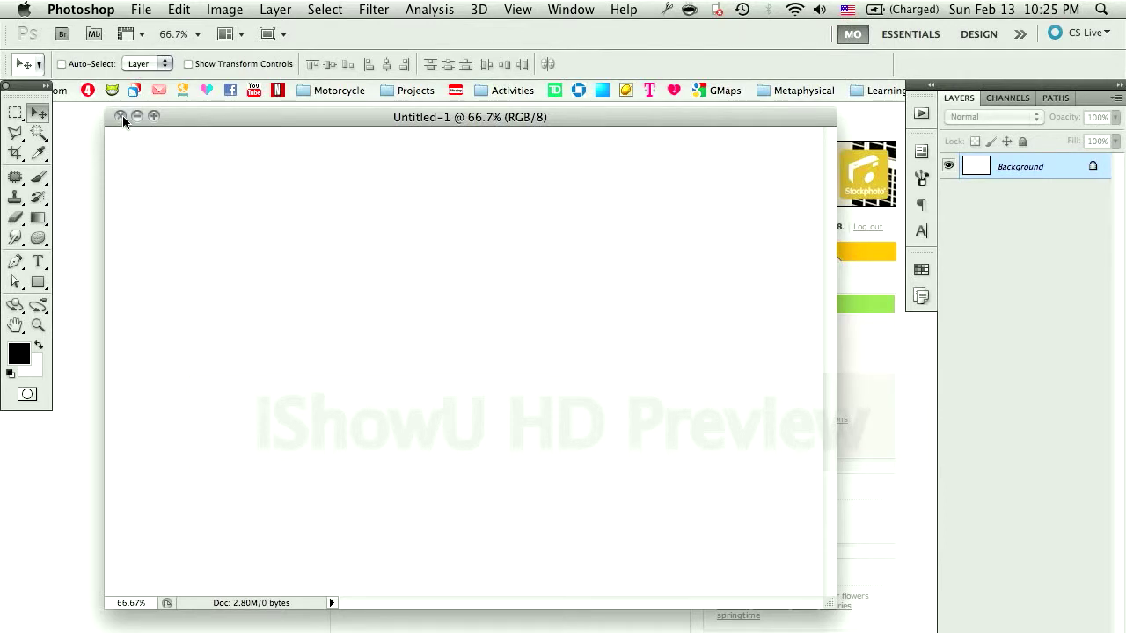
left_click(120, 116)
left_click(240, 483)
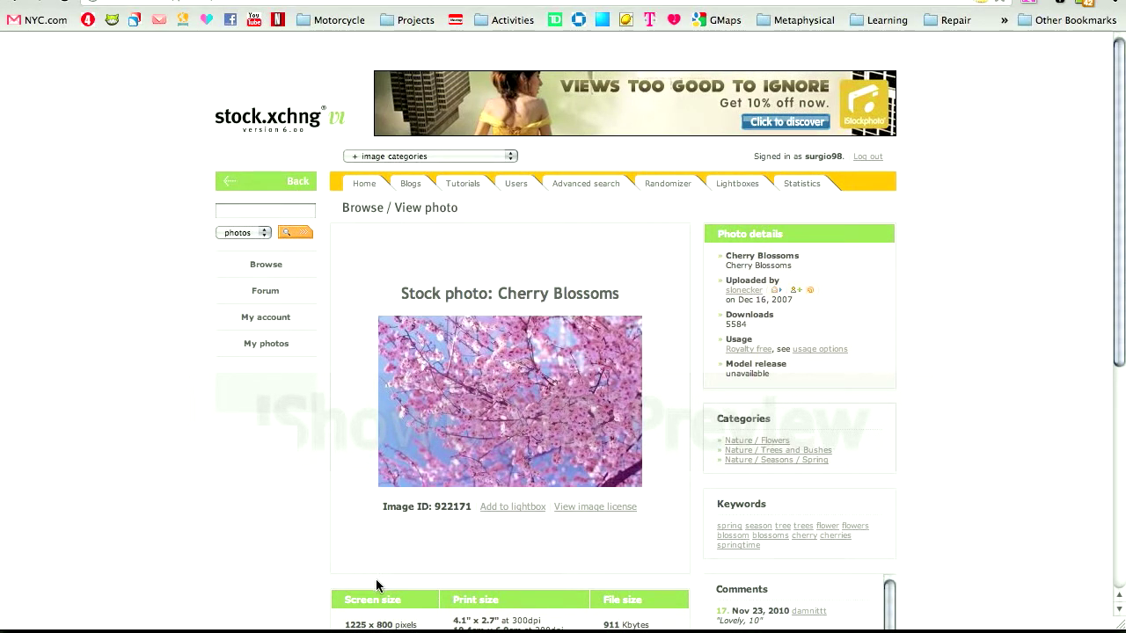
Capture the whole screen and open the resulting screenshot file from the desktop in Photoshop, with its window moved clear of the tools
key("super+shift+3")
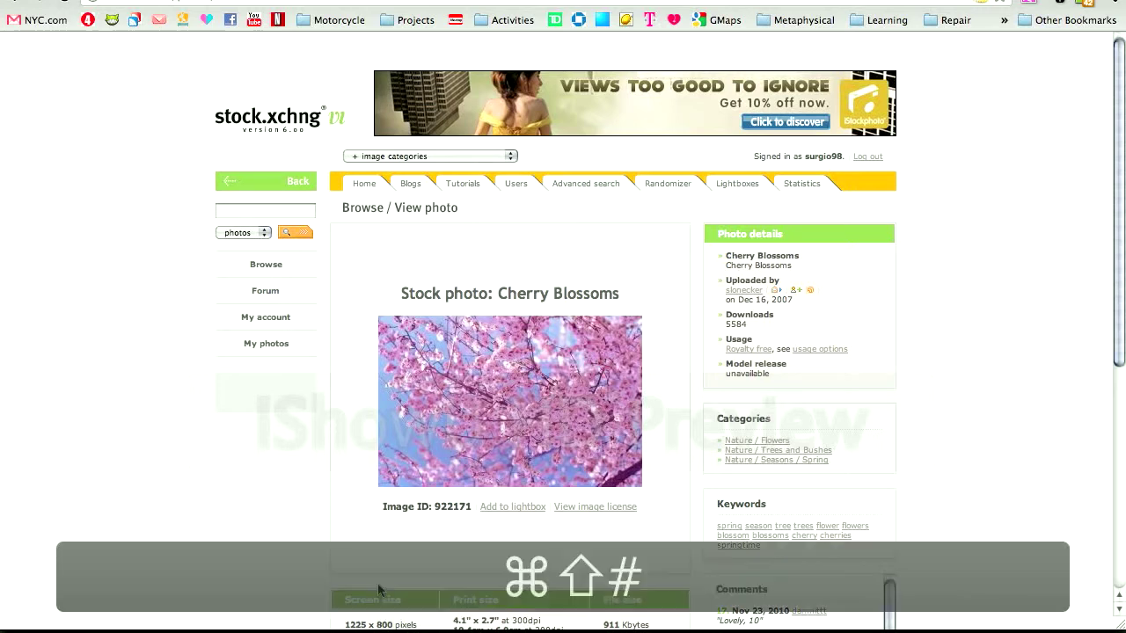
key("F11")
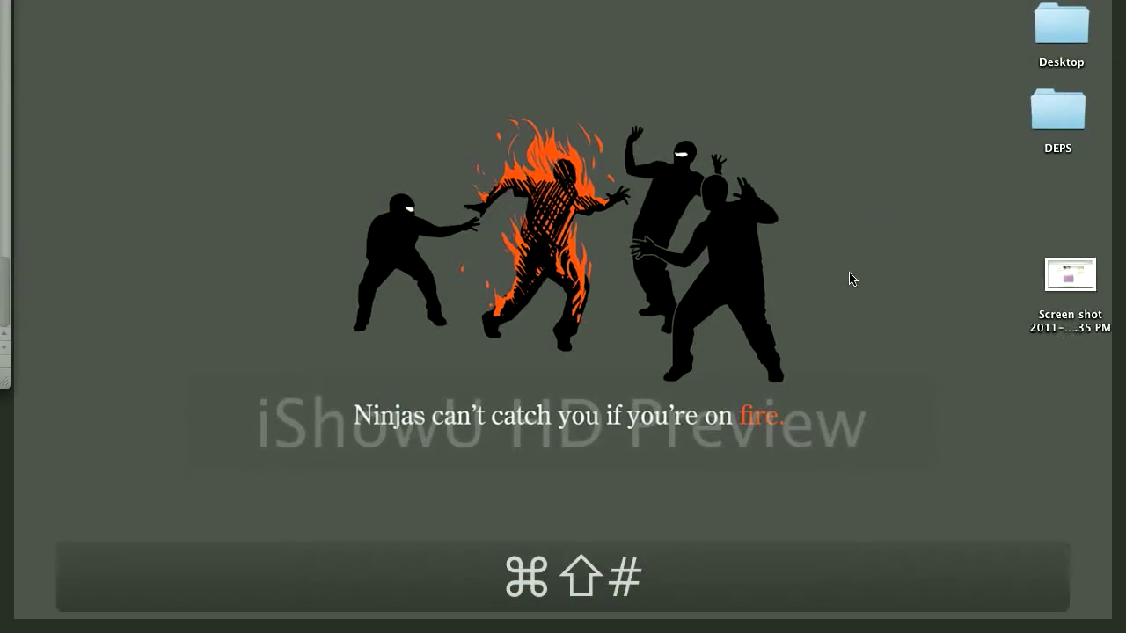
left_click_drag(1040, 286, 849, 121)
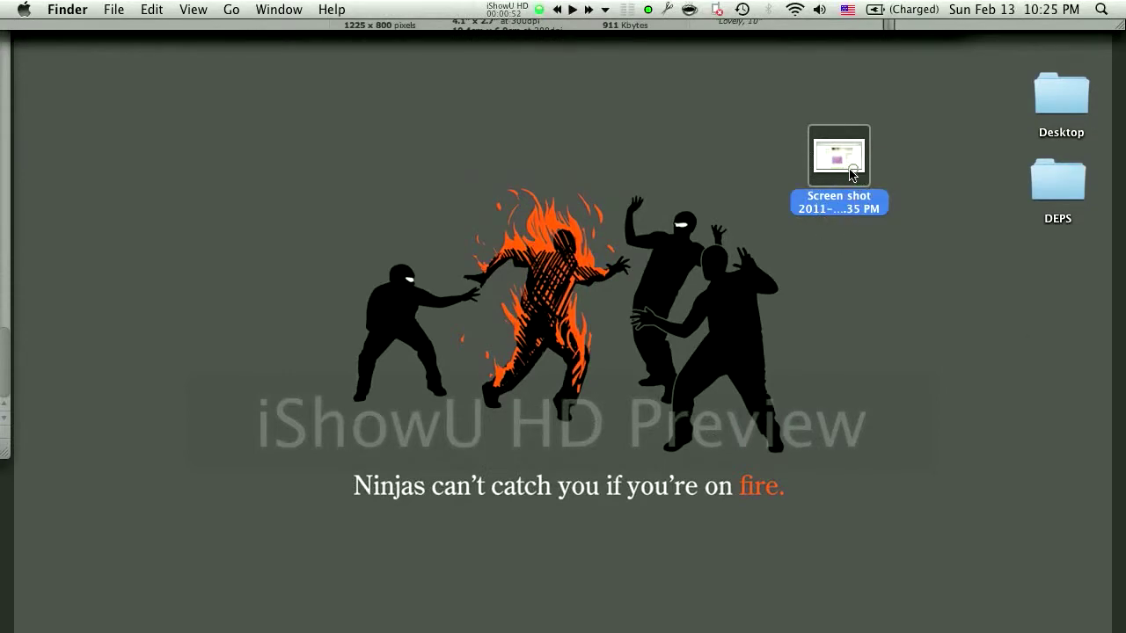
left_click_drag(850, 174, 556, 626)
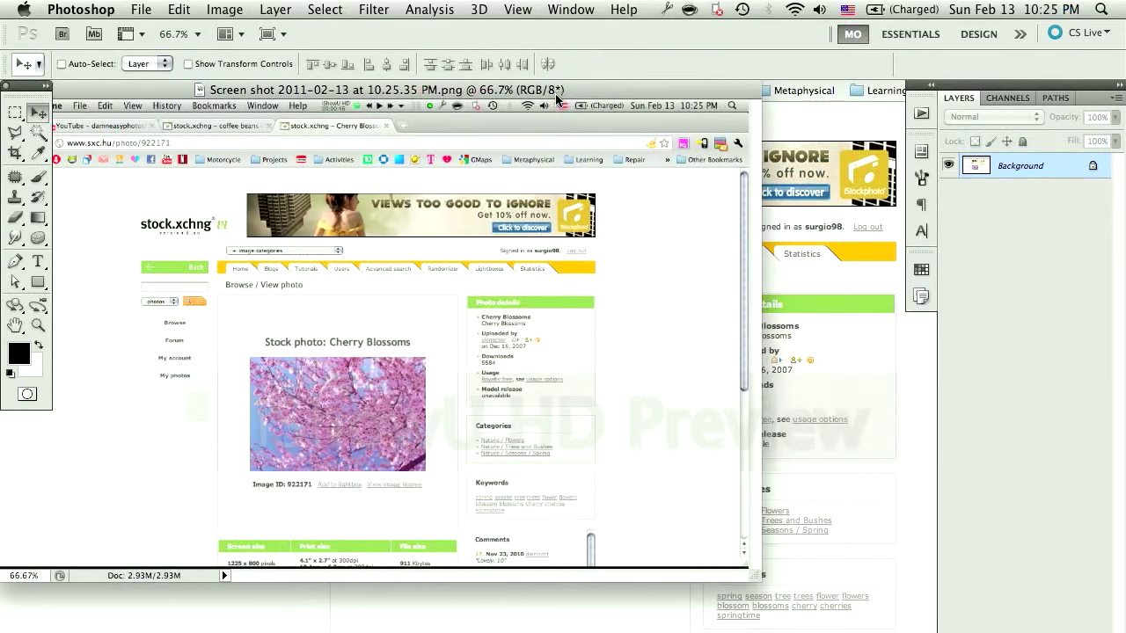
left_click_drag(555, 23, 647, 37)
left_click_drag(649, 107, 650, 107)
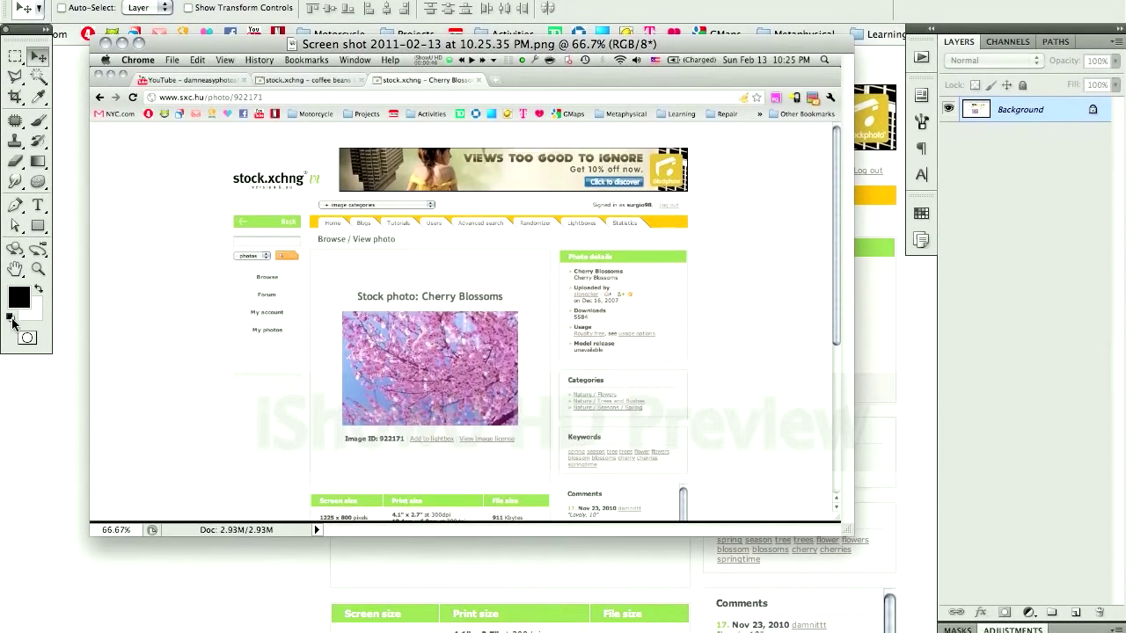
Reset the foreground and background colours to their defaults and fill the screenshot's Background layer with white
left_click(11, 320)
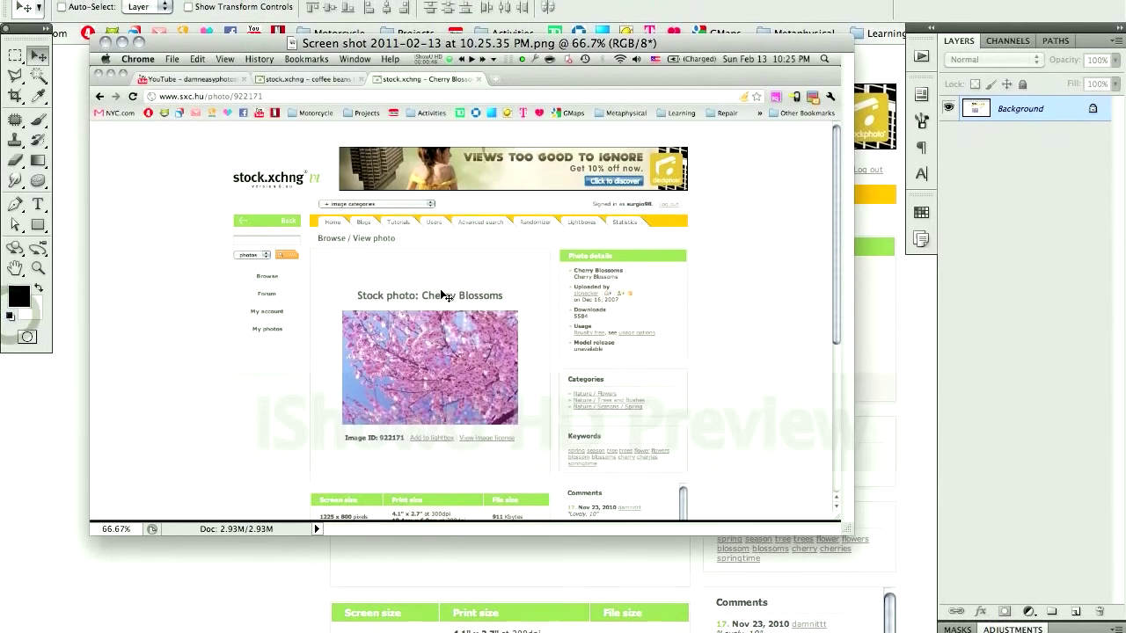
key("super+BackSpace")
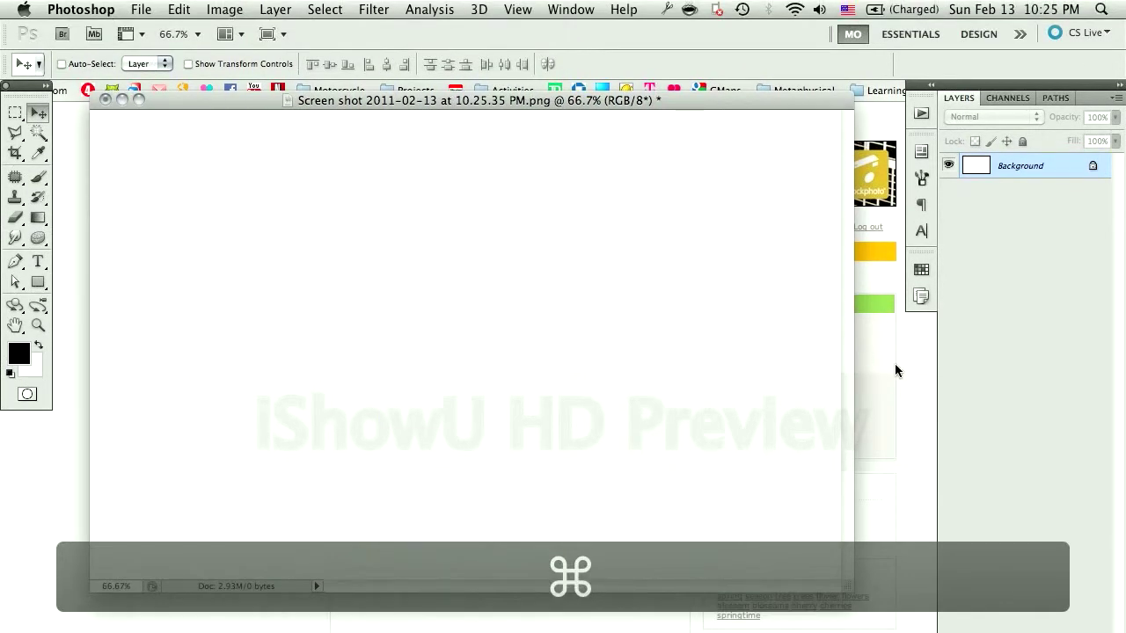
Switch to the browser, open the Cherry Blossoms stock photo at full size and copy the image
left_click(899, 374)
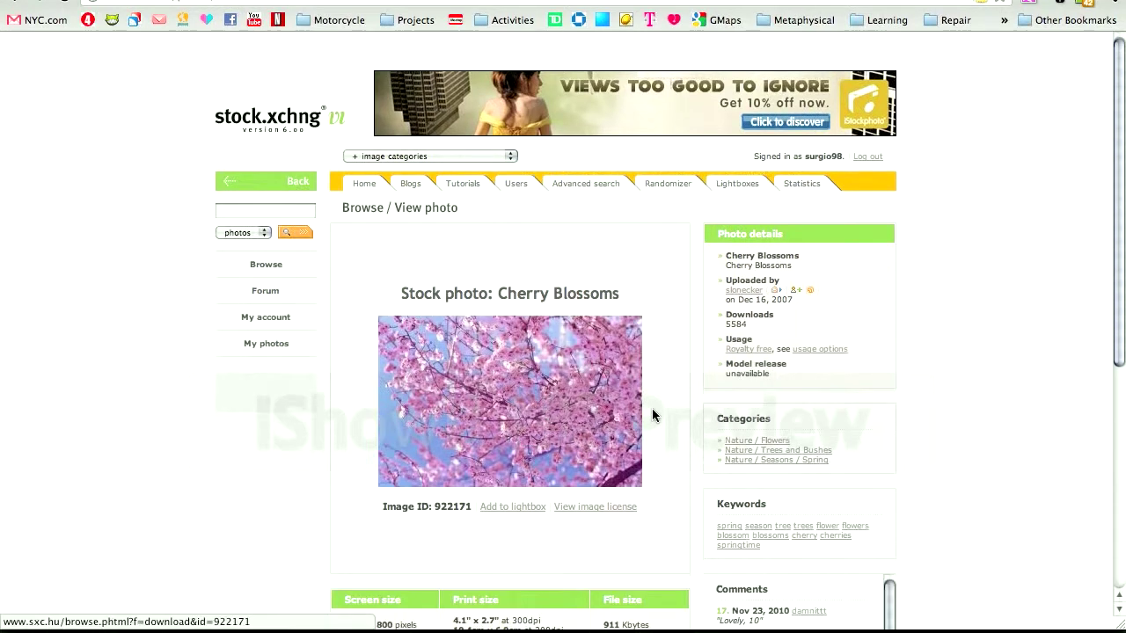
left_click(553, 460)
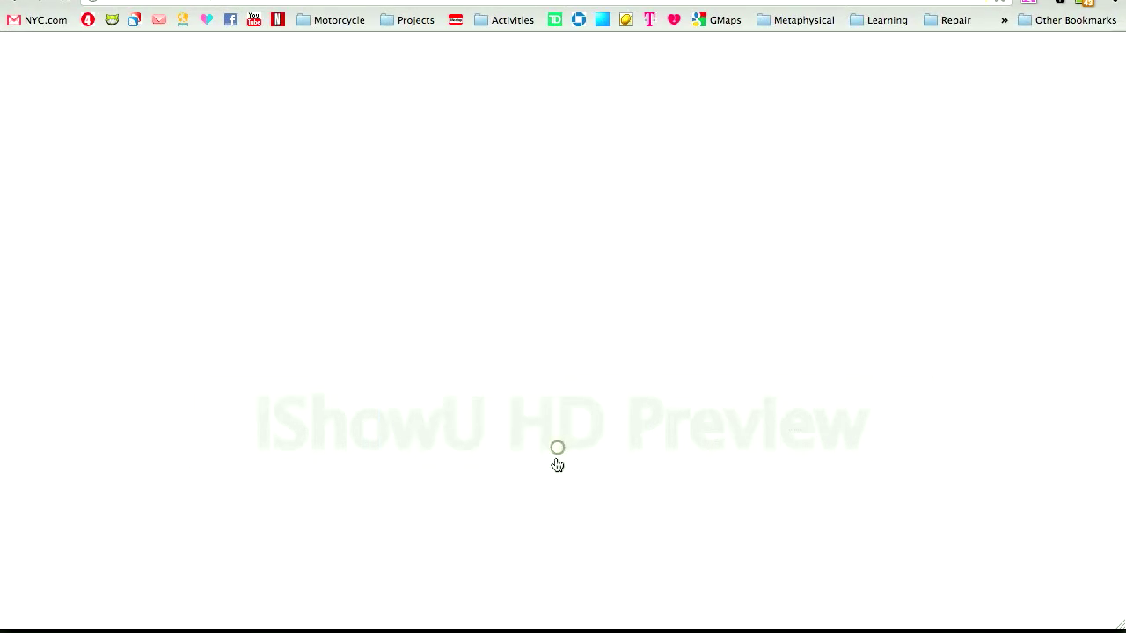
right_click(512, 275)
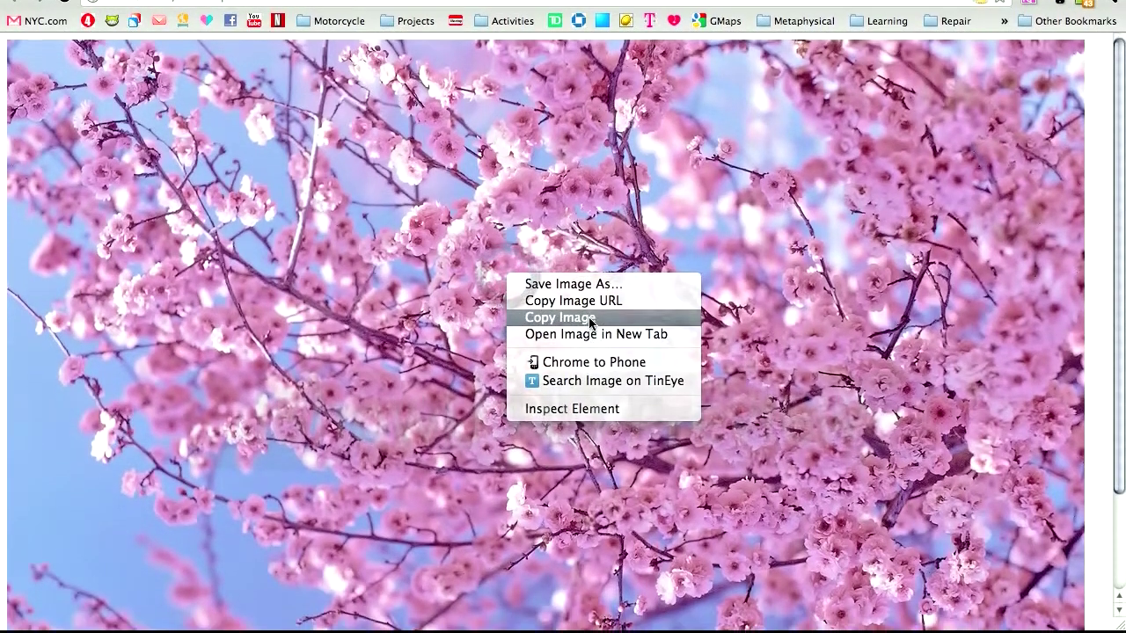
left_click(591, 323)
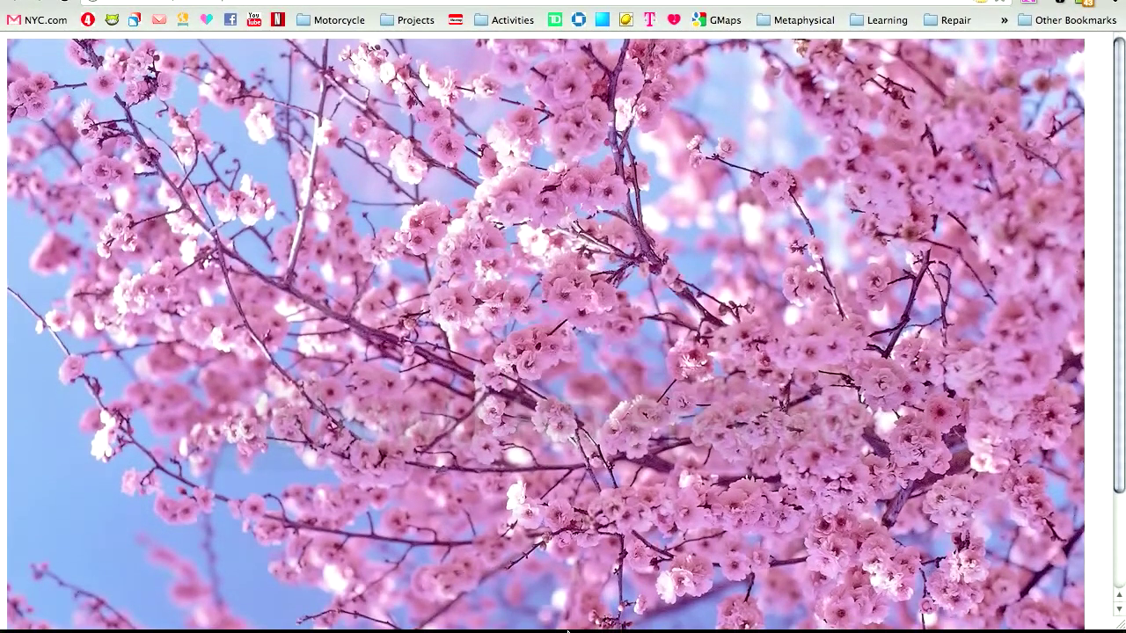
Switch back to Photoshop, paste the copied photo above the white background and display the document in full screen mode with the menu bar
left_click(542, 587)
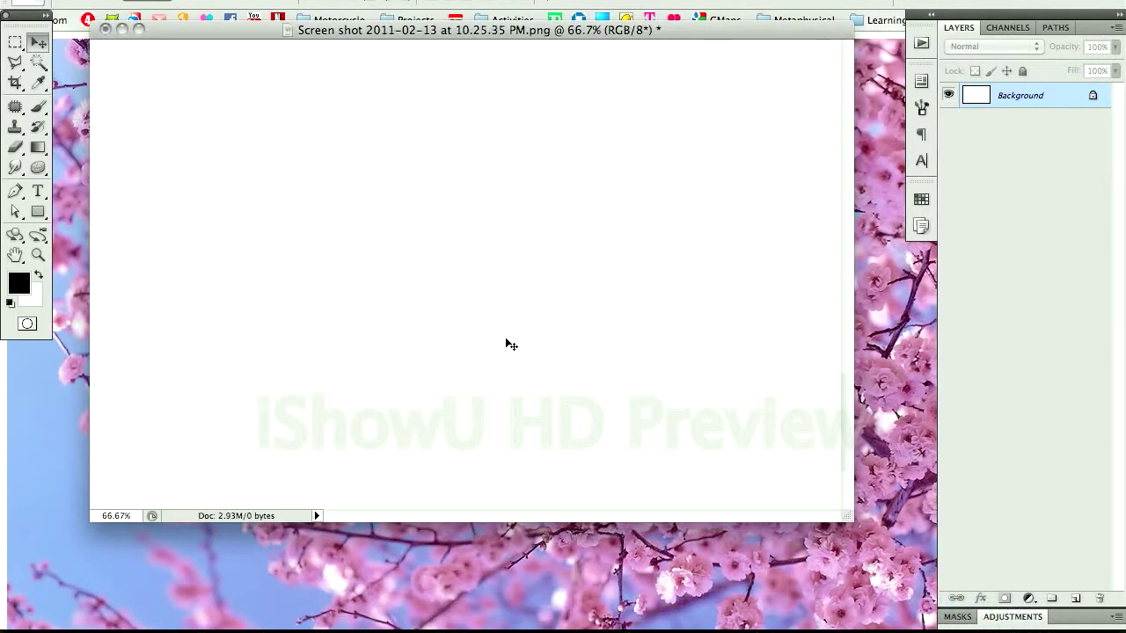
key("super+v")
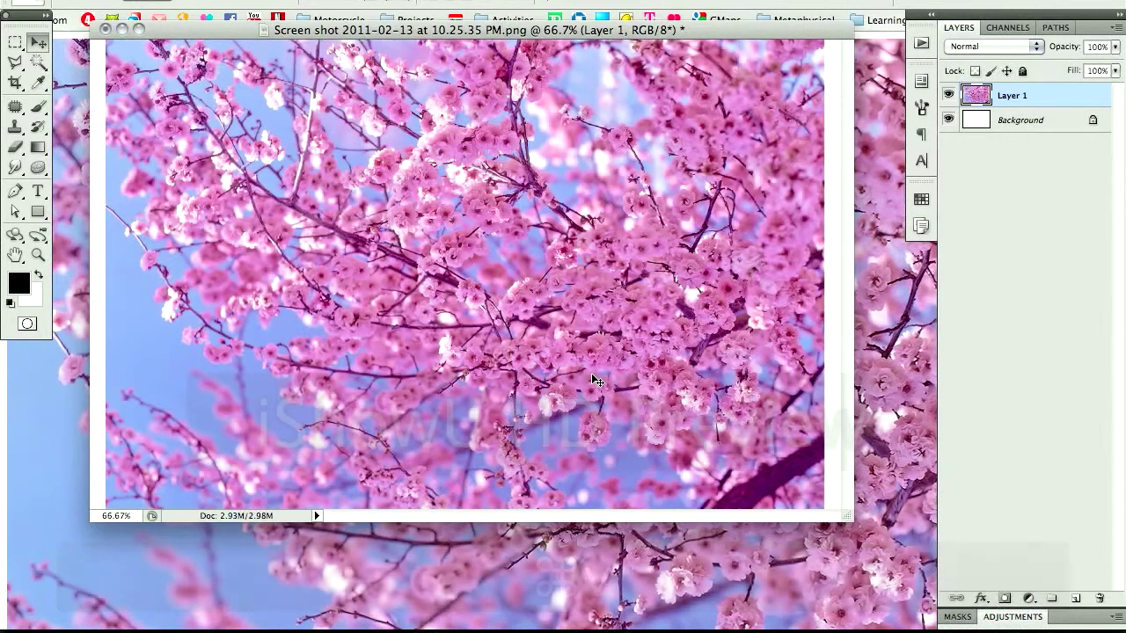
key("f")
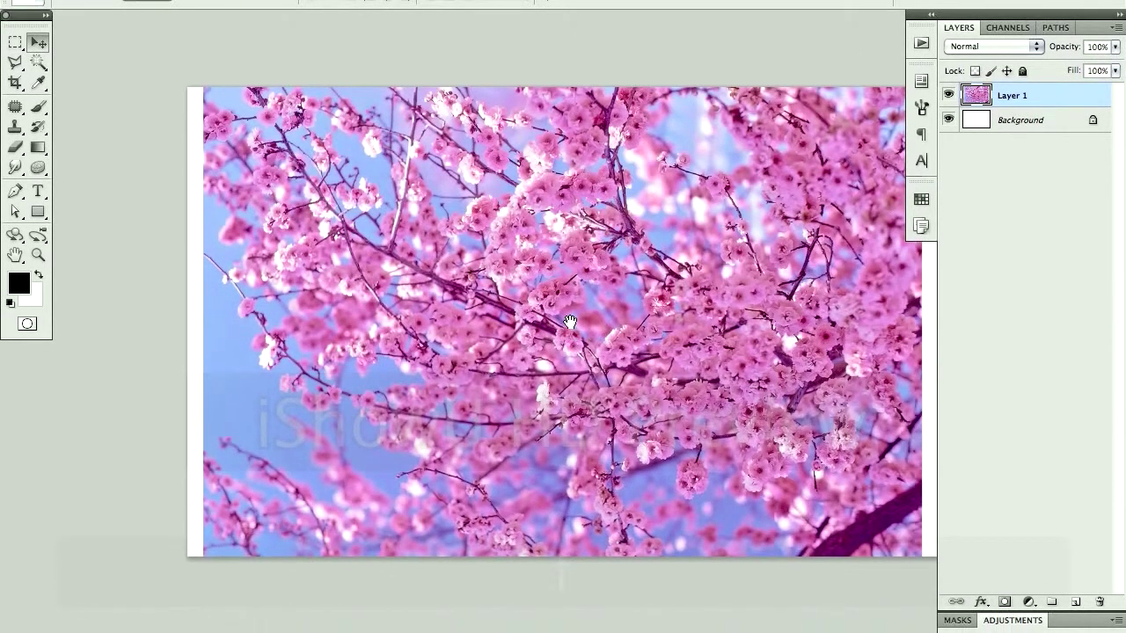
left_click_drag(594, 323, 469, 369)
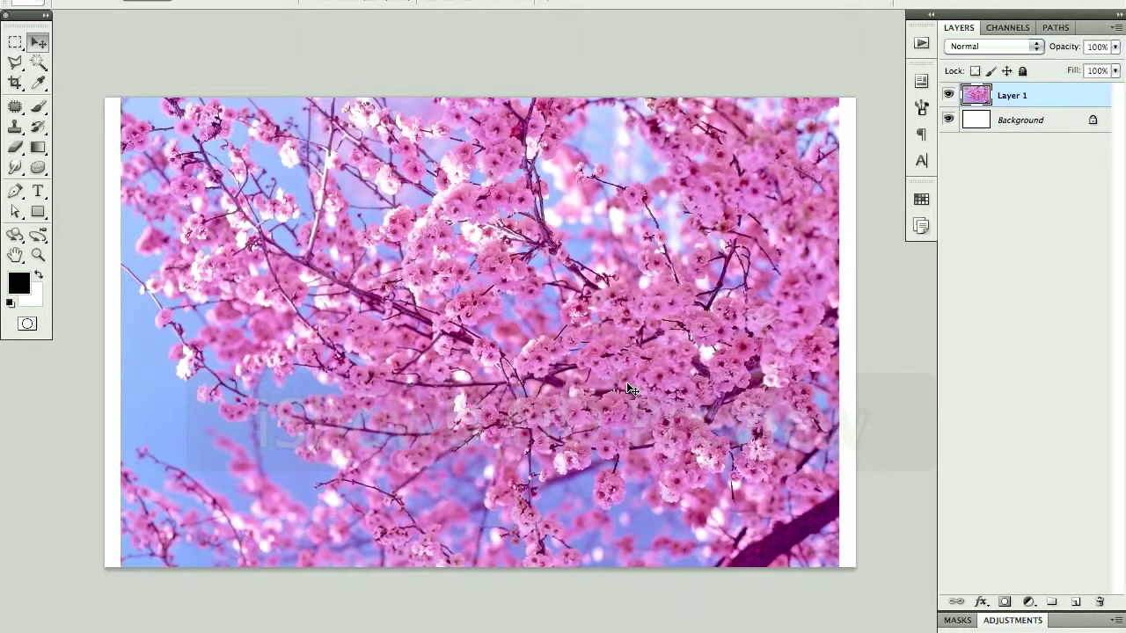
Scale the pasted photo layer proportionally to about 105.48% with Free Transform so it covers the white side margins
key("super+t")
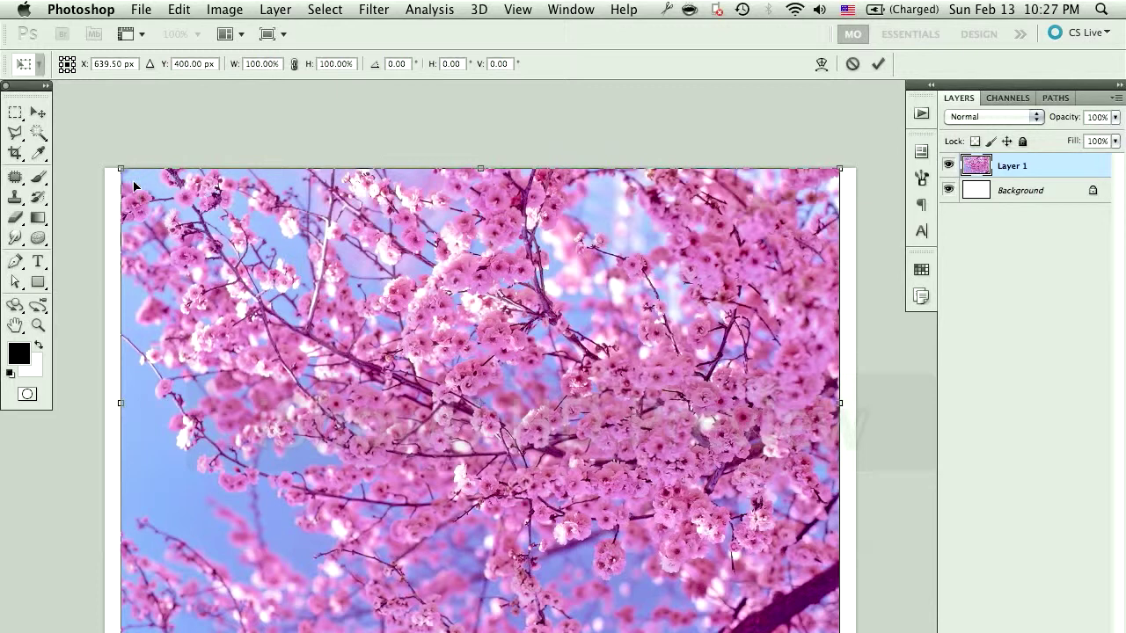
left_click_drag(123, 170, 103, 157)
left_click_drag(840, 156, 860, 142)
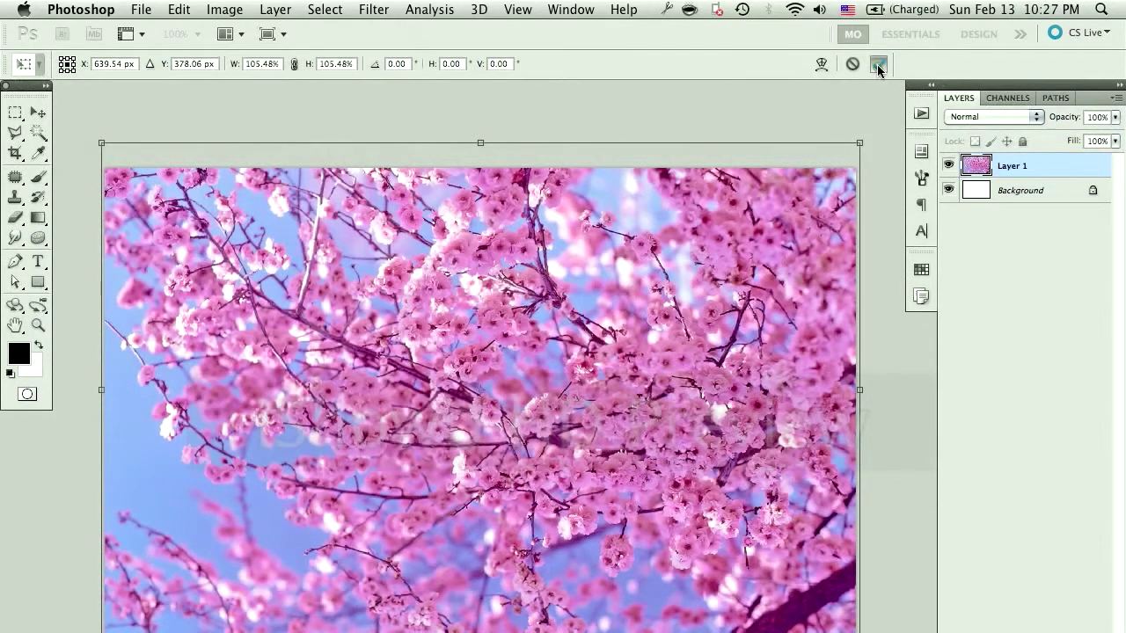
left_click(878, 65)
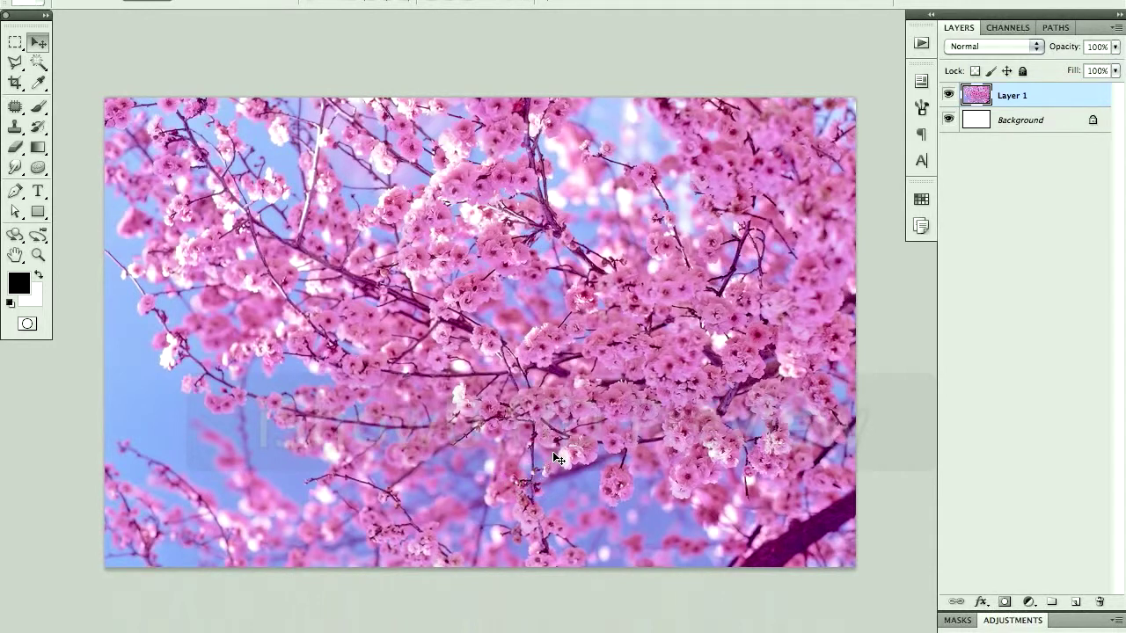
Scale Layer 1 to 101% in width and height using Free Transform with the aspect ratio maintained
key("super+t")
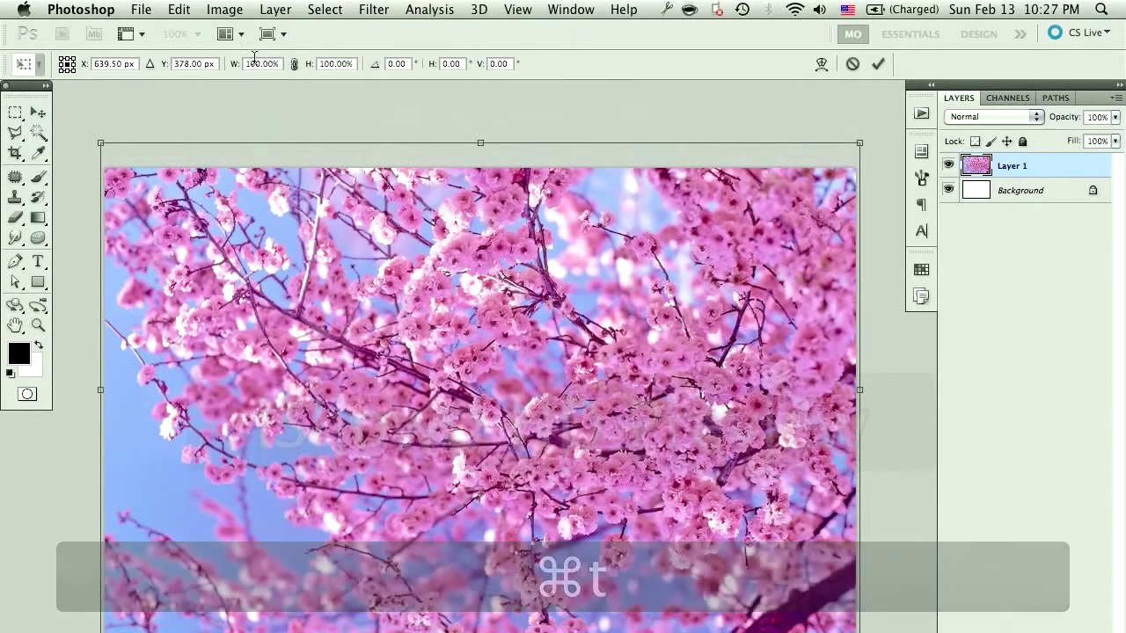
left_click(295, 64)
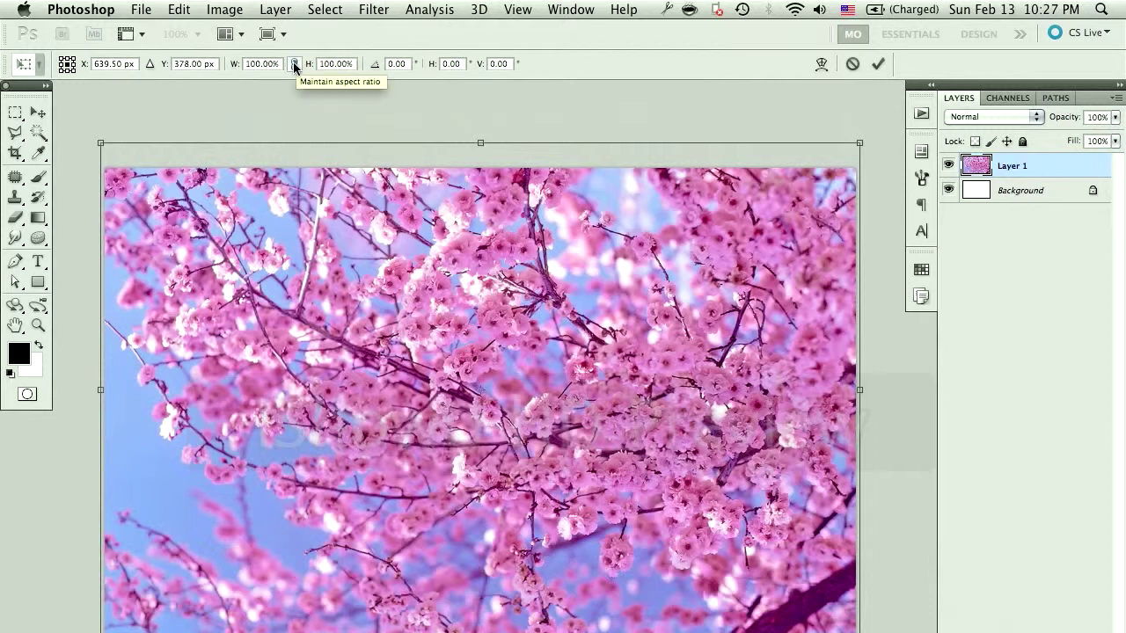
left_click(295, 64)
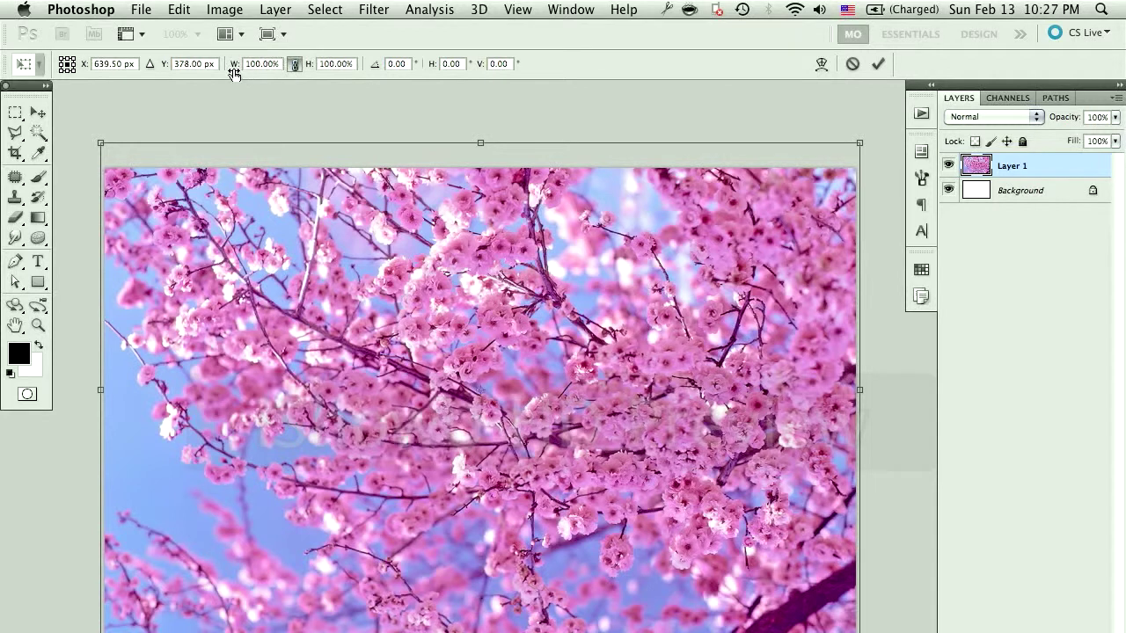
left_click_drag(234, 72, 256, 65)
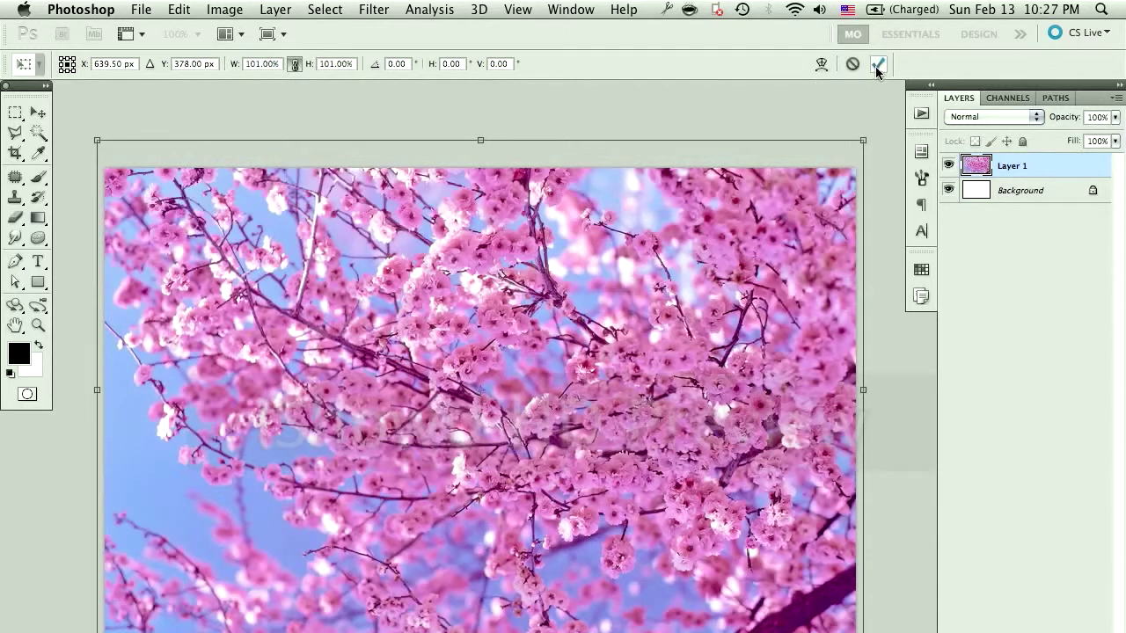
left_click(877, 65)
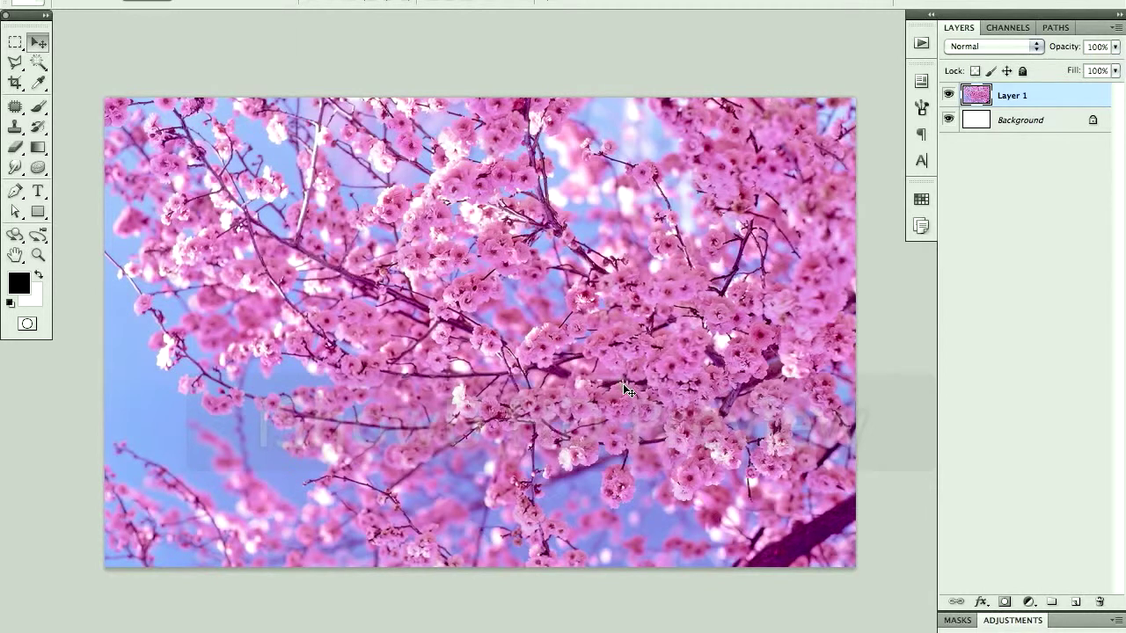
Duplicate Layer 1 and check the copy by toggling its visibility
key("super+j")
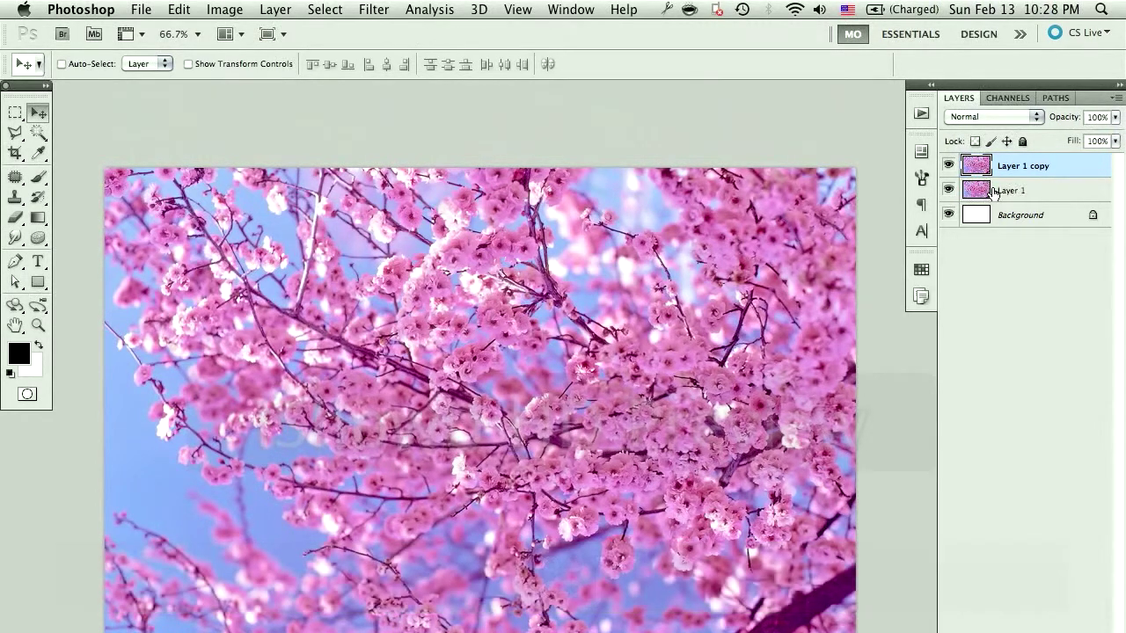
left_click(948, 169)
left_click(949, 167)
Apply a Gaussian Blur with a radius of 3.3 pixels to Layer 1 copy and compare it with the sharp layer
left_click(375, 11)
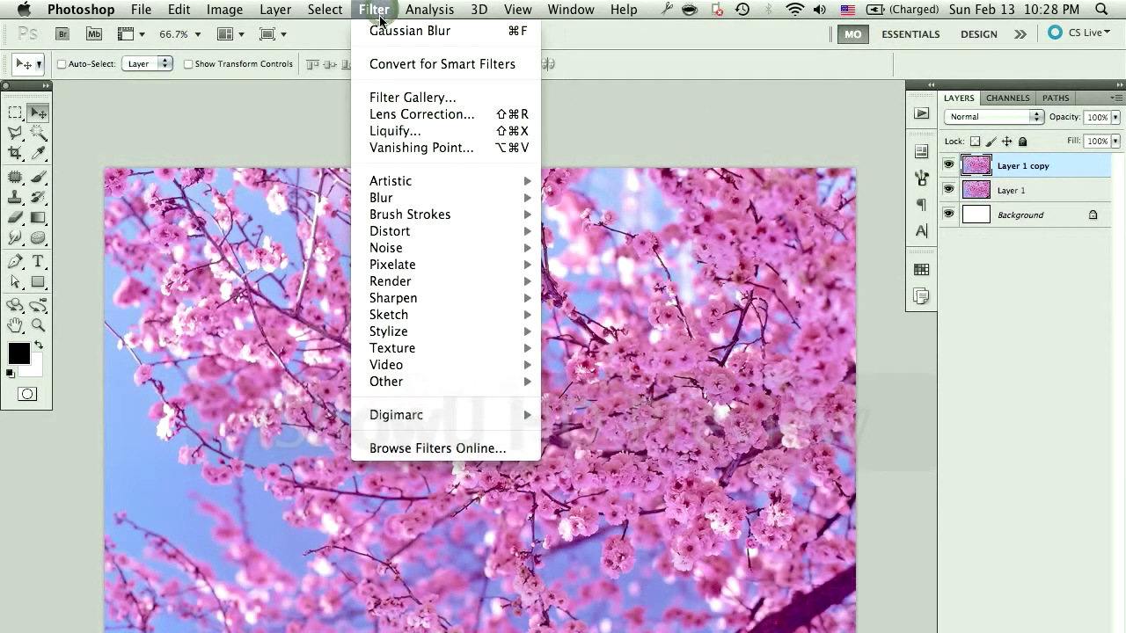
mouse_move(413, 196)
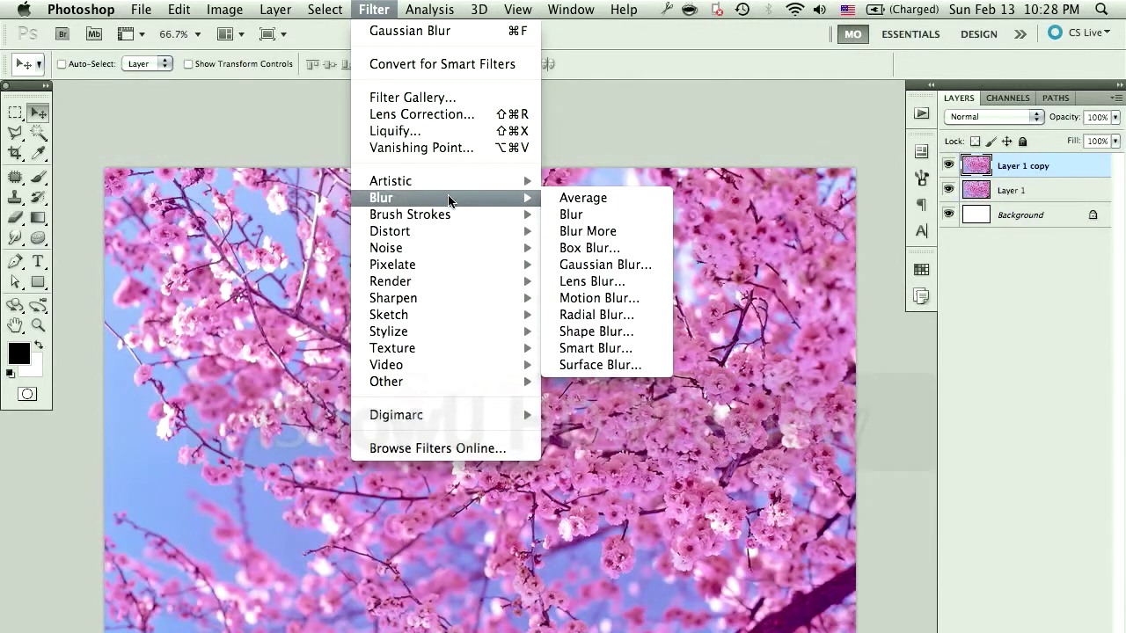
left_click(616, 264)
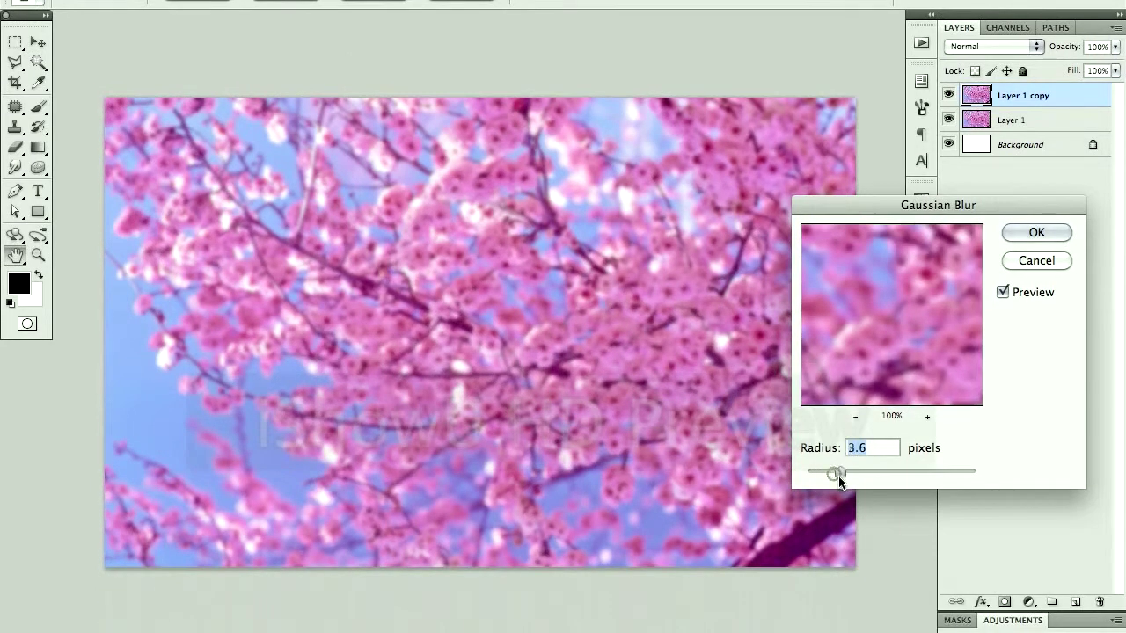
left_click_drag(838, 477, 842, 480)
left_click(836, 472)
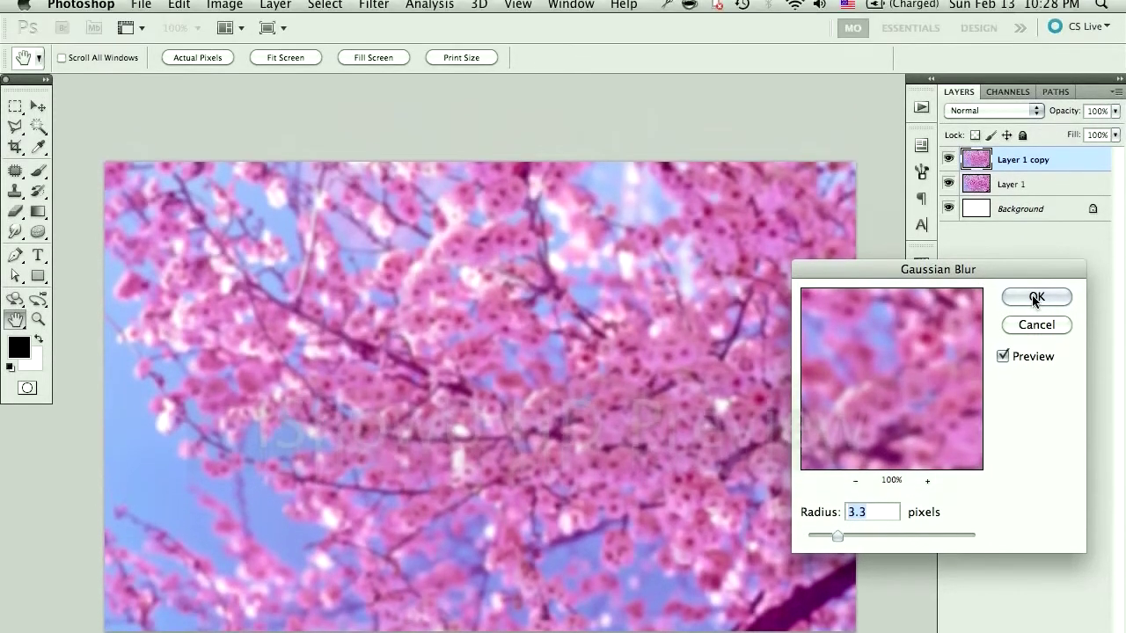
left_click(1035, 275)
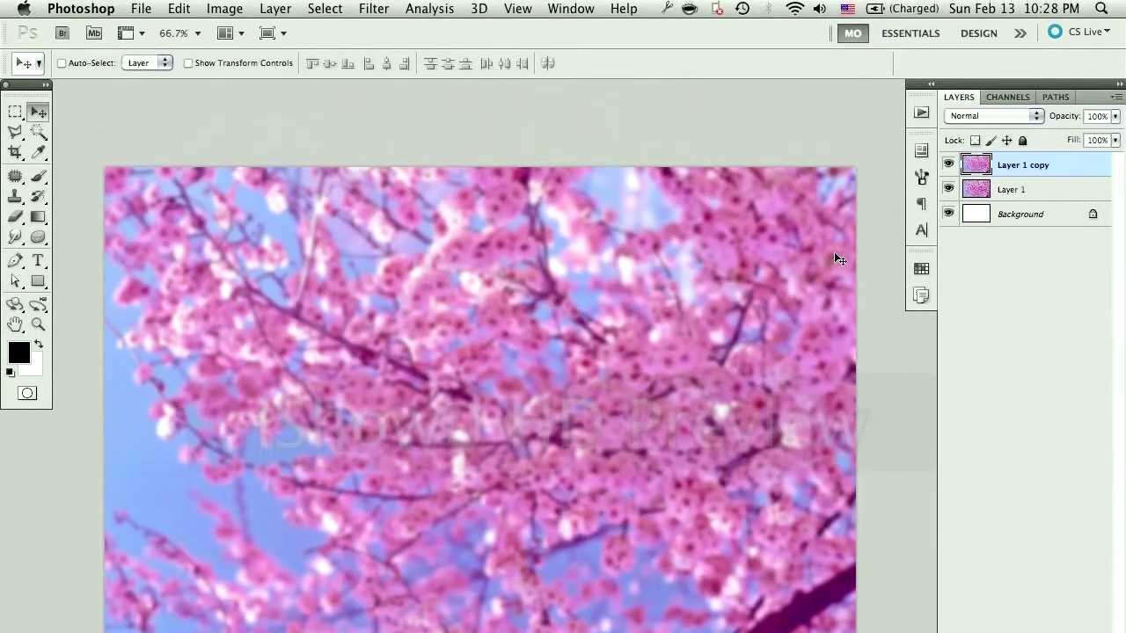
left_click(949, 166)
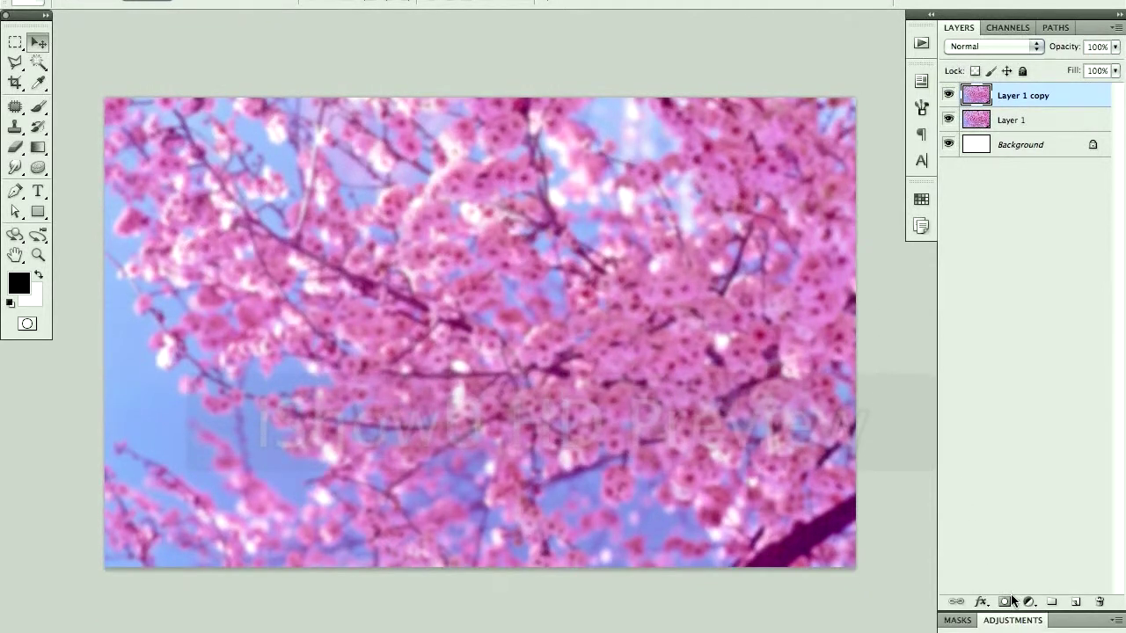
Add a layer mask to Layer 1 copy, target the mask, and set up the Gradient tool with the black-to-white preset
left_click(1004, 602)
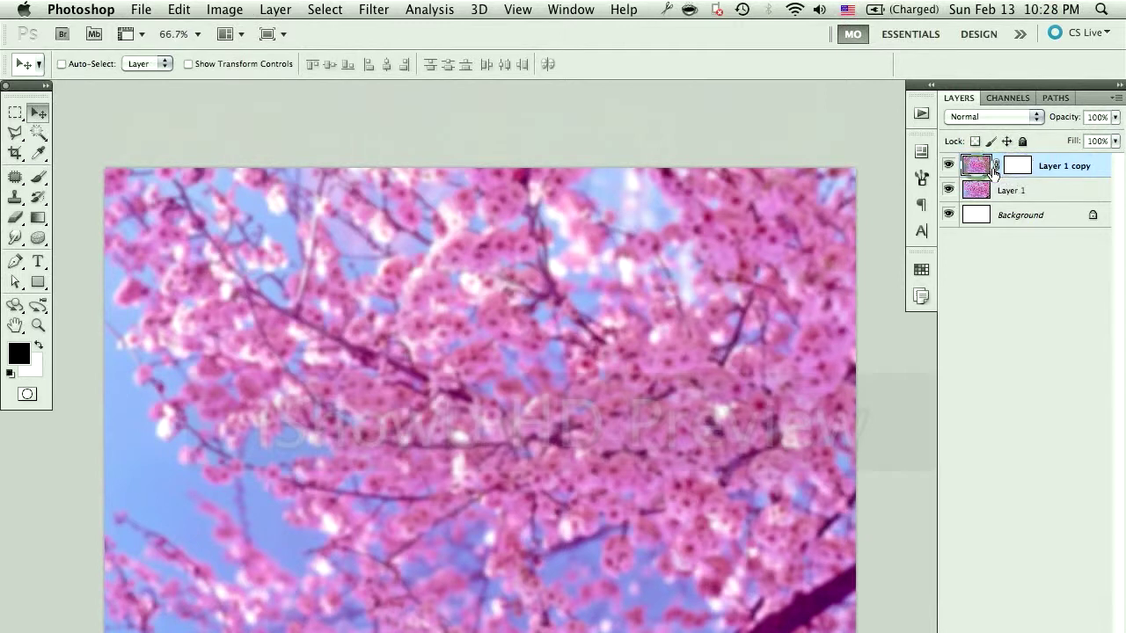
left_click(1023, 169)
left_click(39, 224)
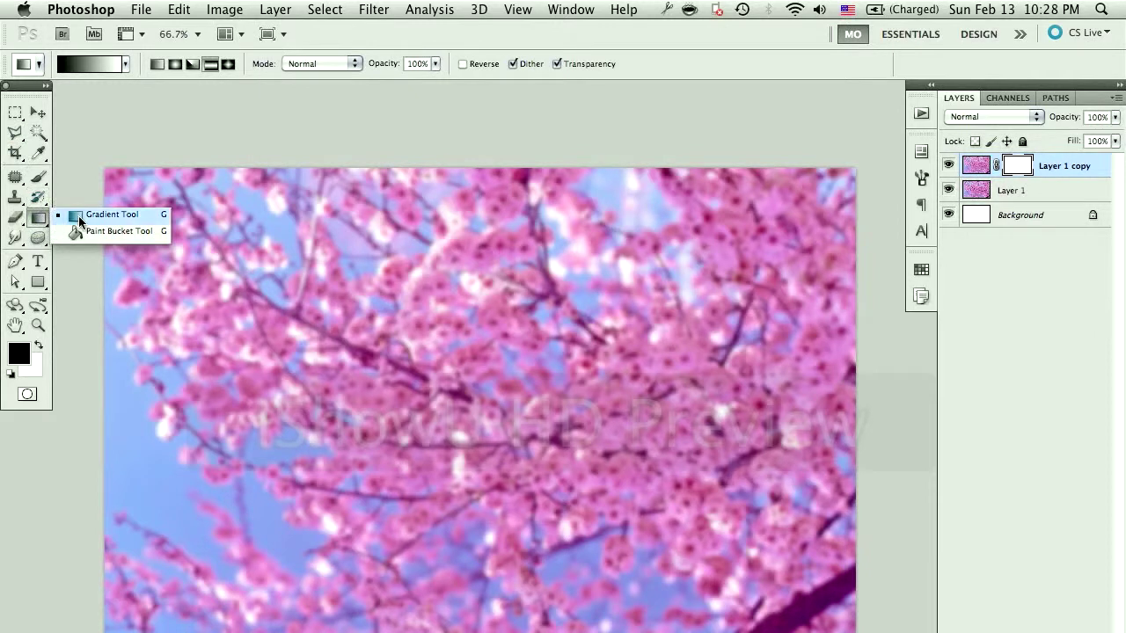
left_click(79, 215)
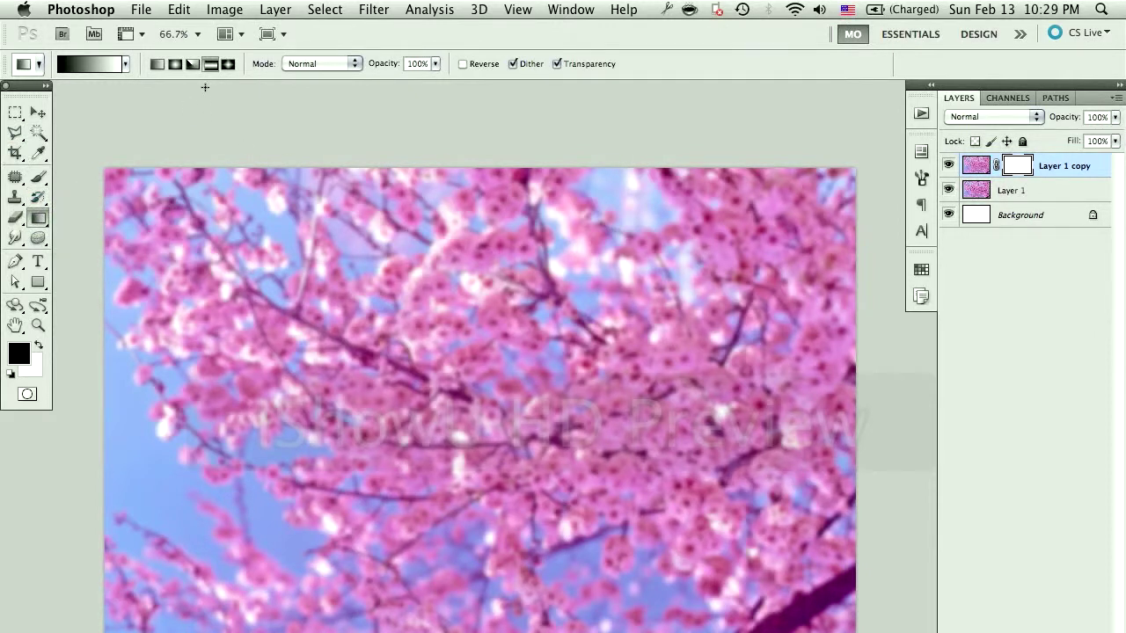
left_click(126, 66)
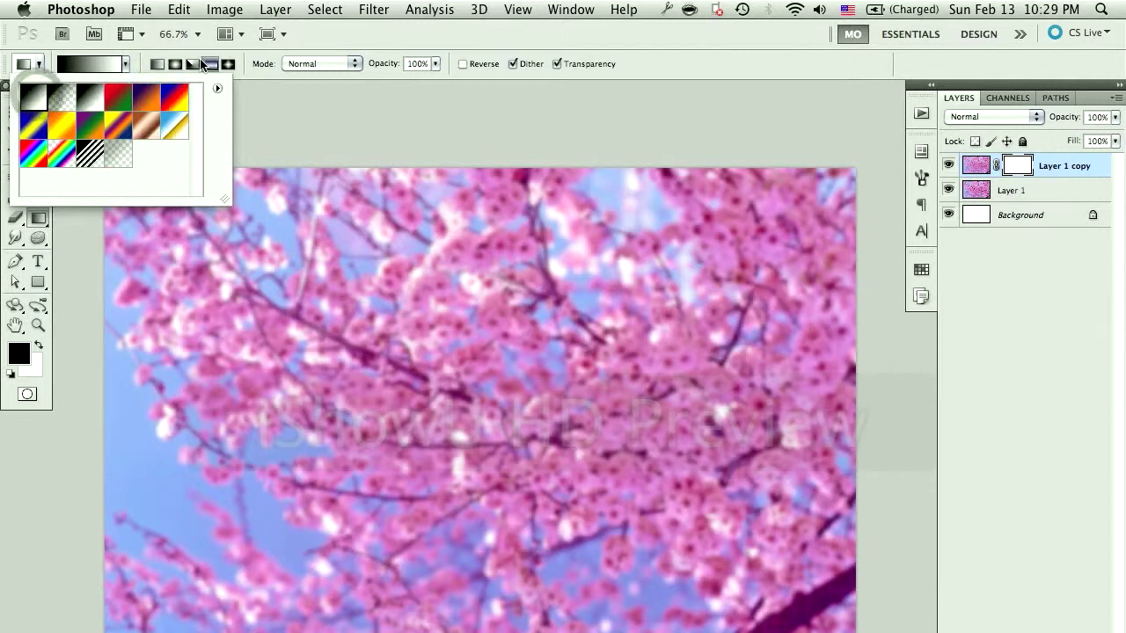
double_click(30, 105)
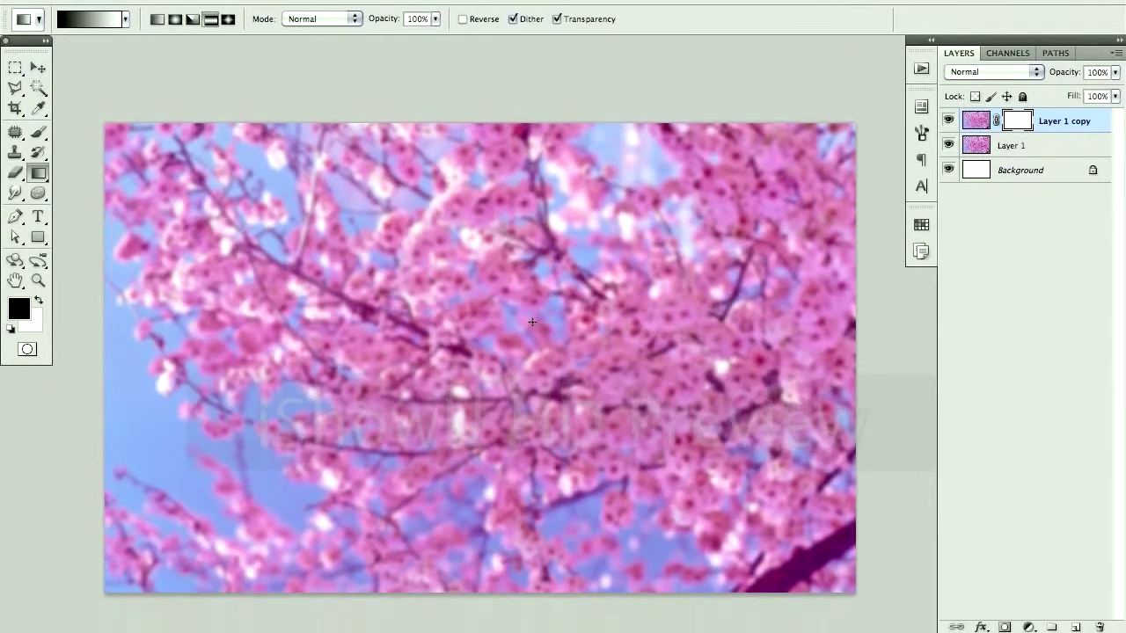
Draw a vertical reflected gradient on the Layer 1 copy mask near the photo's centre, redrawing it longer to widen the sharp band
left_click_drag(528, 371, 528, 407)
left_click_drag(528, 352, 528, 416)
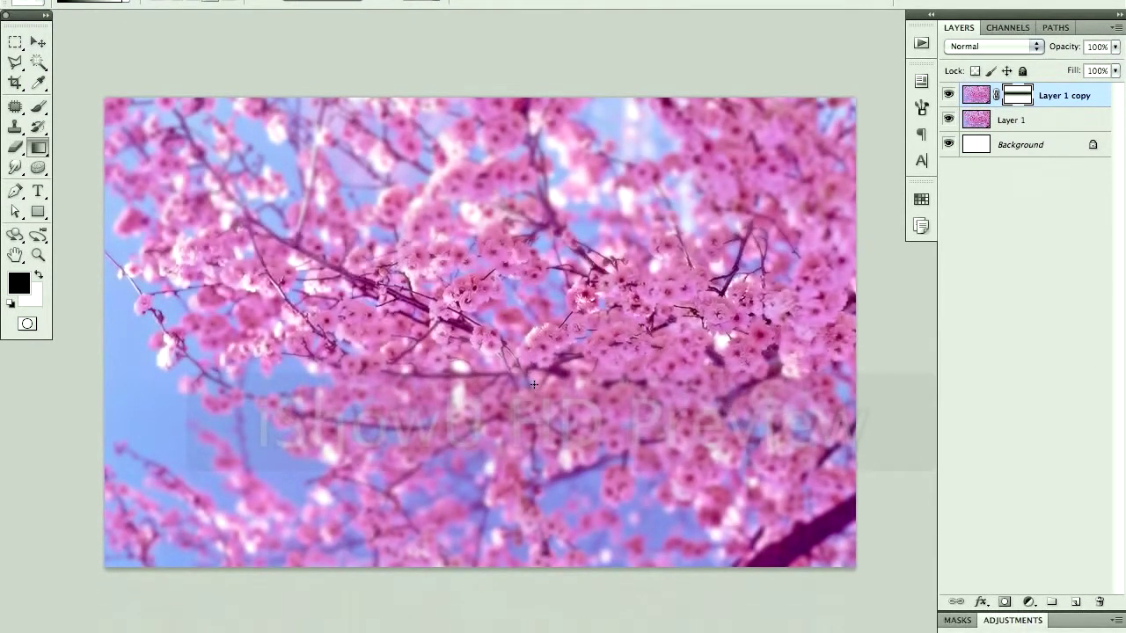
left_click_drag(539, 317, 535, 480)
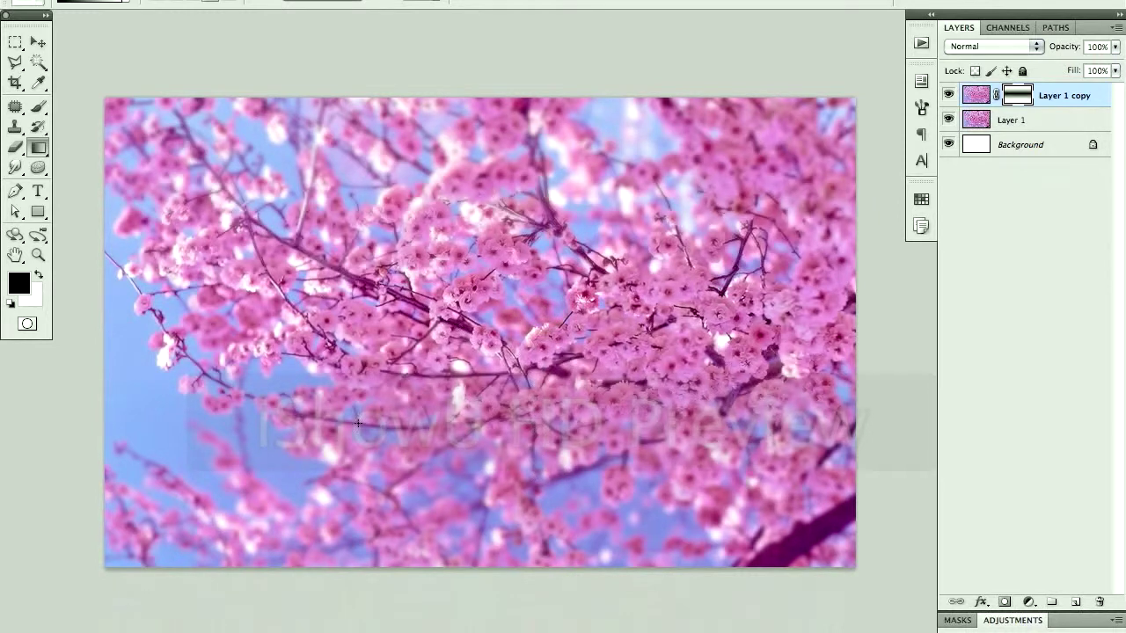
key("v")
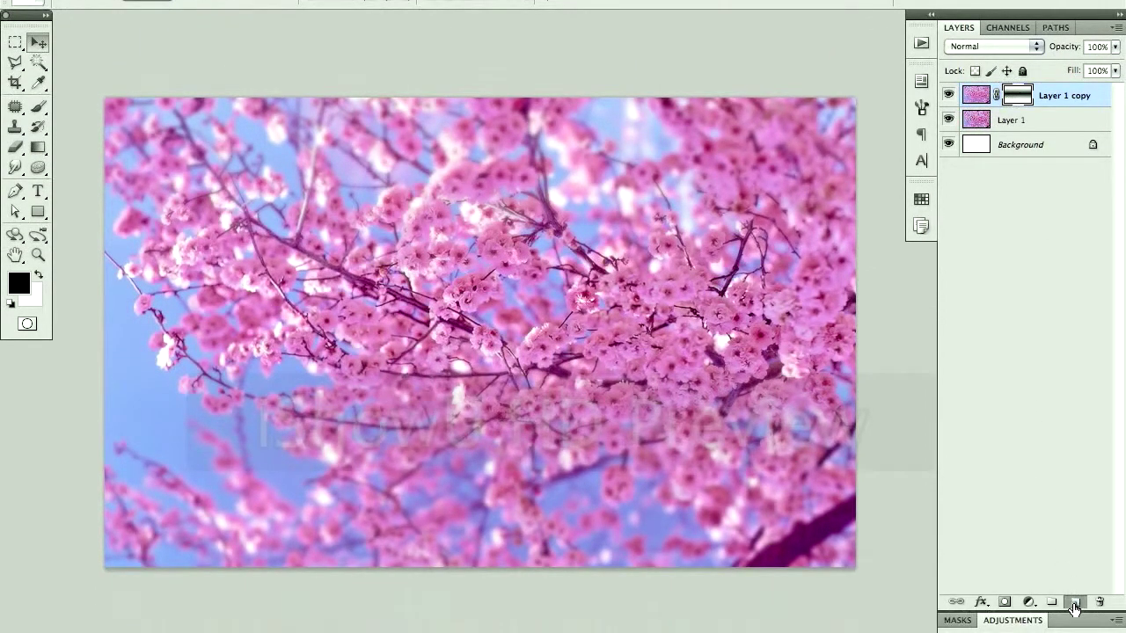
Add a white-filled layer on top and mask it with a selection loaded from the Layer 1 copy mask
left_click(1074, 604)
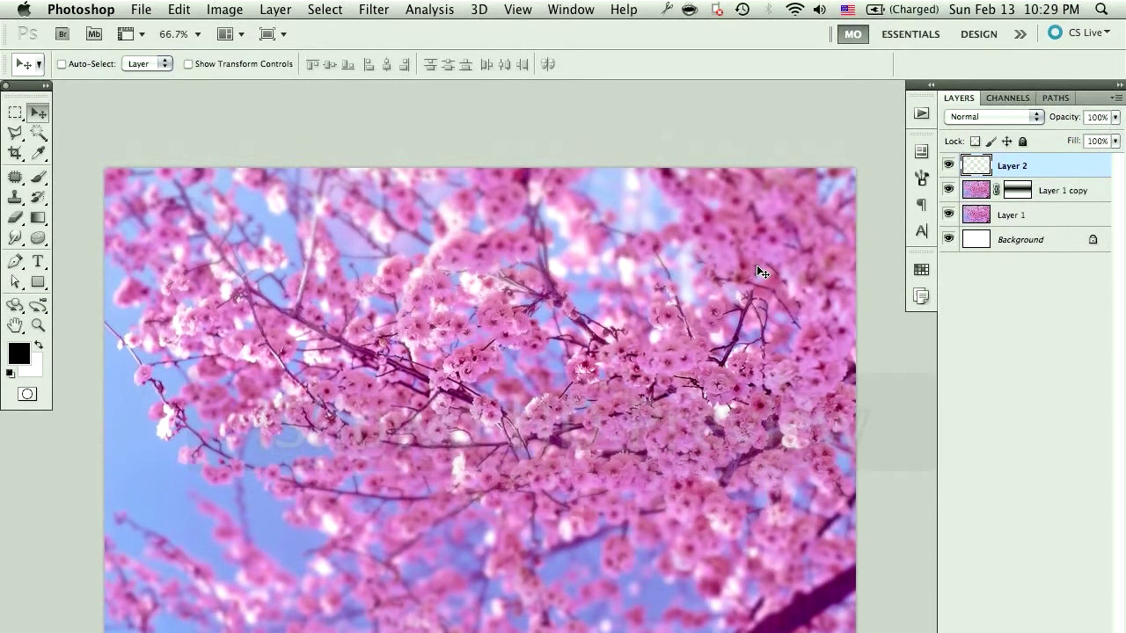
key("super+BackSpace")
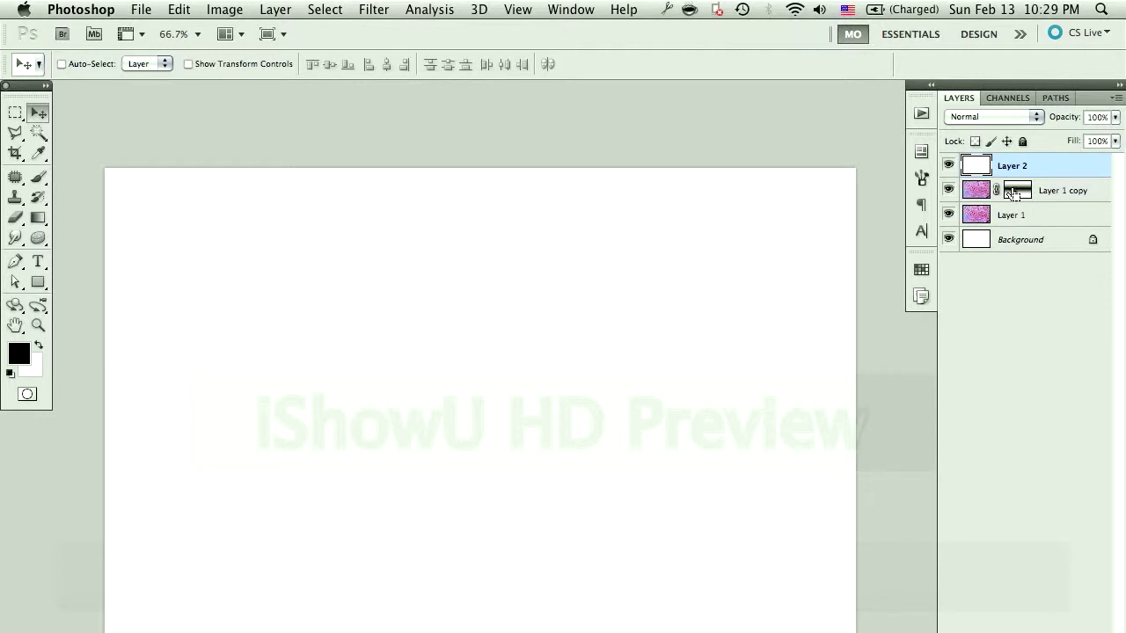
left_click(1021, 196, "super")
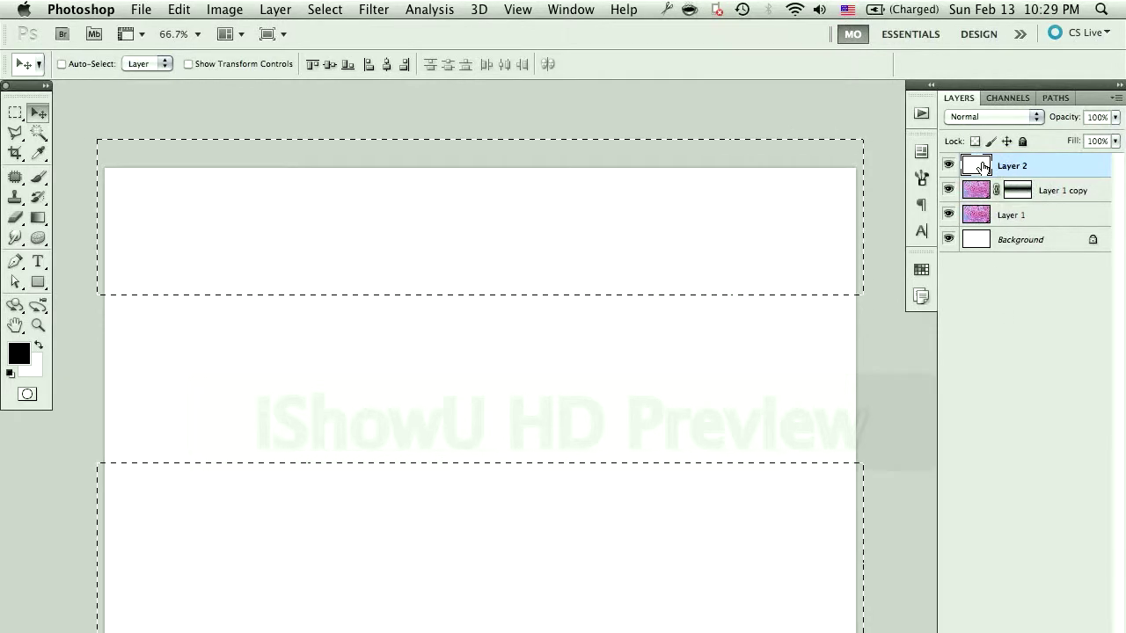
left_click(1036, 174)
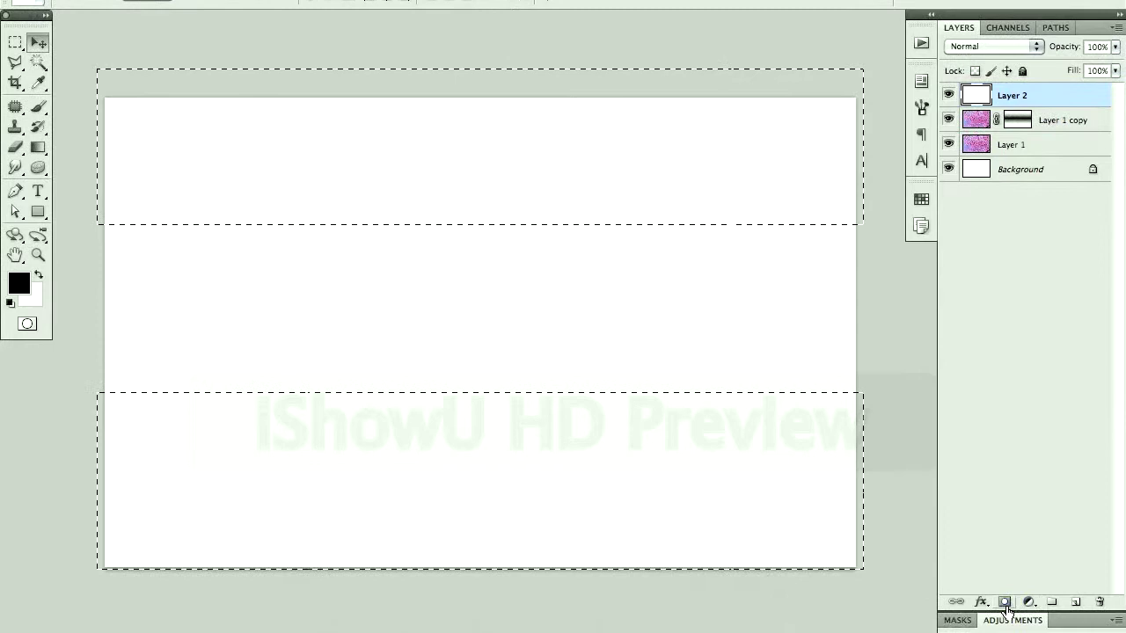
left_click(1003, 603)
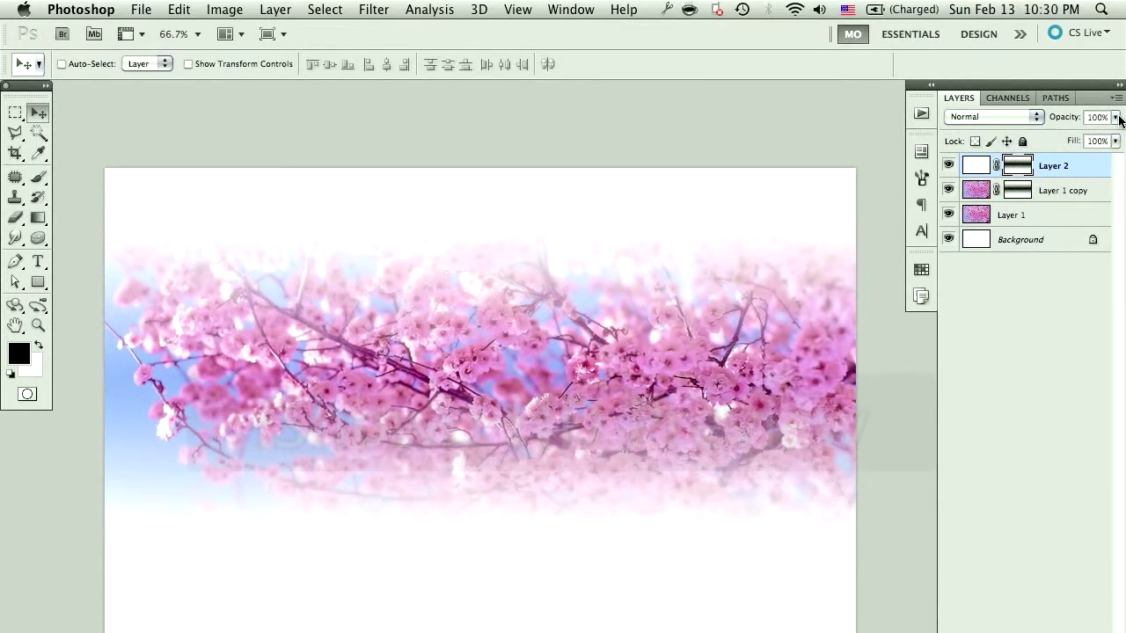
Lower the opacity of the white Layer 2 to about 71%, and select Layer 1 copy
left_click(1115, 46)
left_click_drag(1110, 67, 1103, 66)
left_click_drag(1102, 135, 1082, 135)
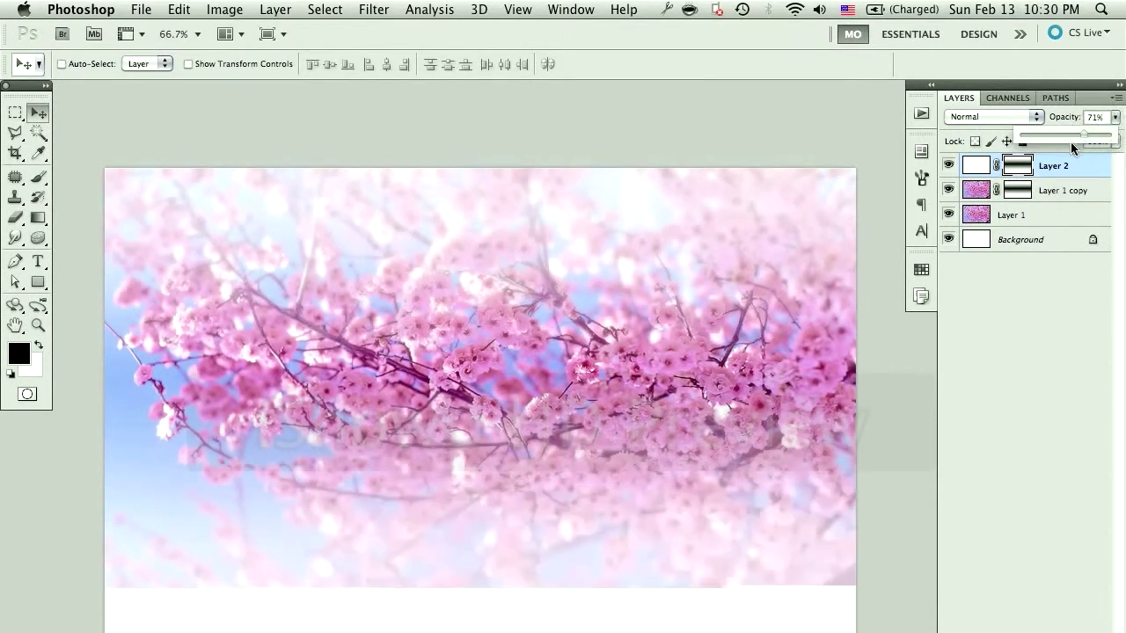
left_click(1074, 190)
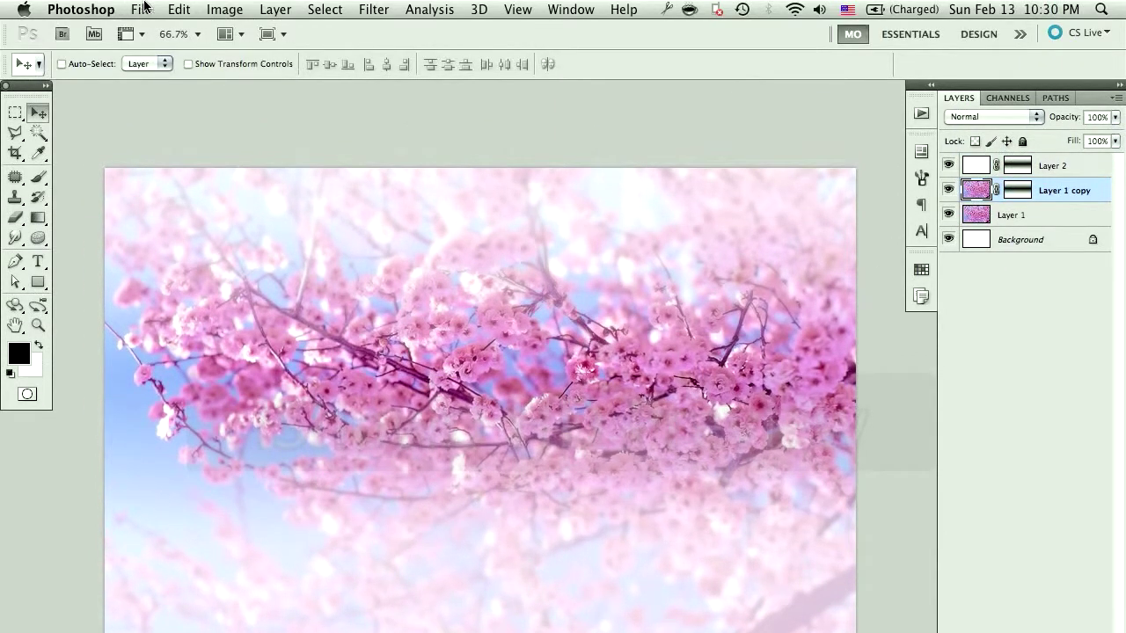
Save the image to the Desktop as a JPEG copy with Maximum quality 12 and the Baseline ("Standard") format option
left_click(143, 7)
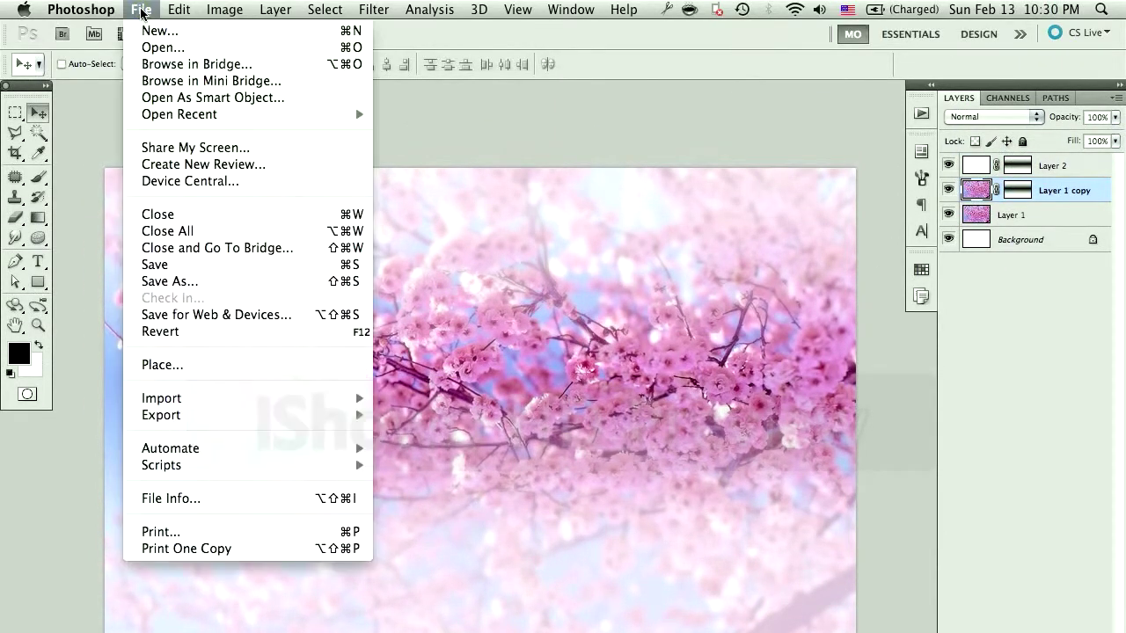
left_click(202, 281)
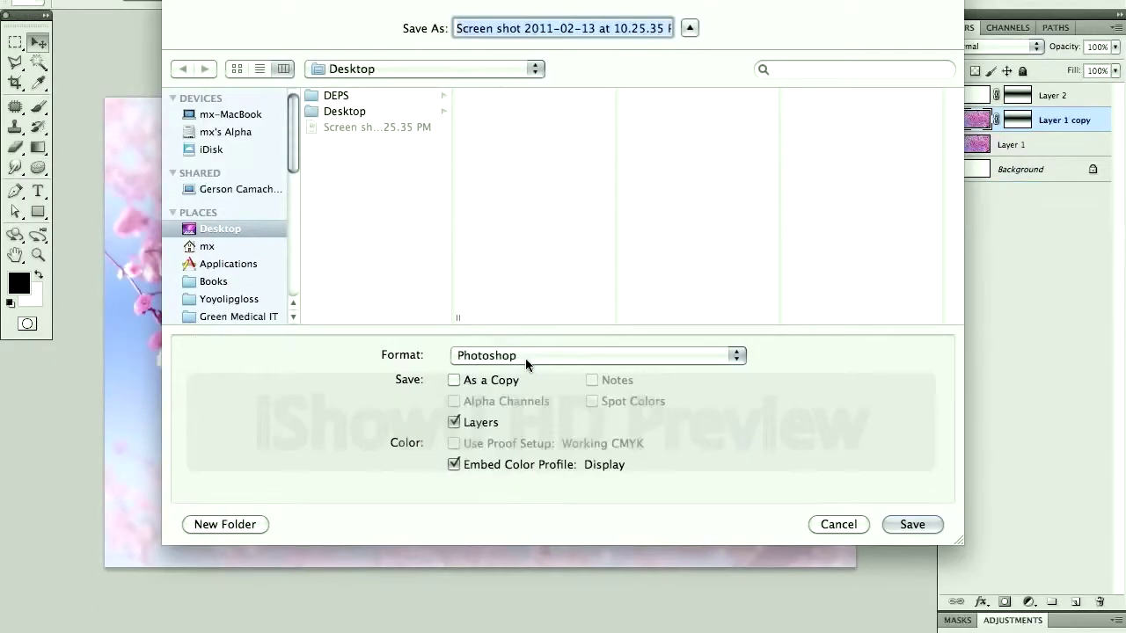
left_click(526, 358)
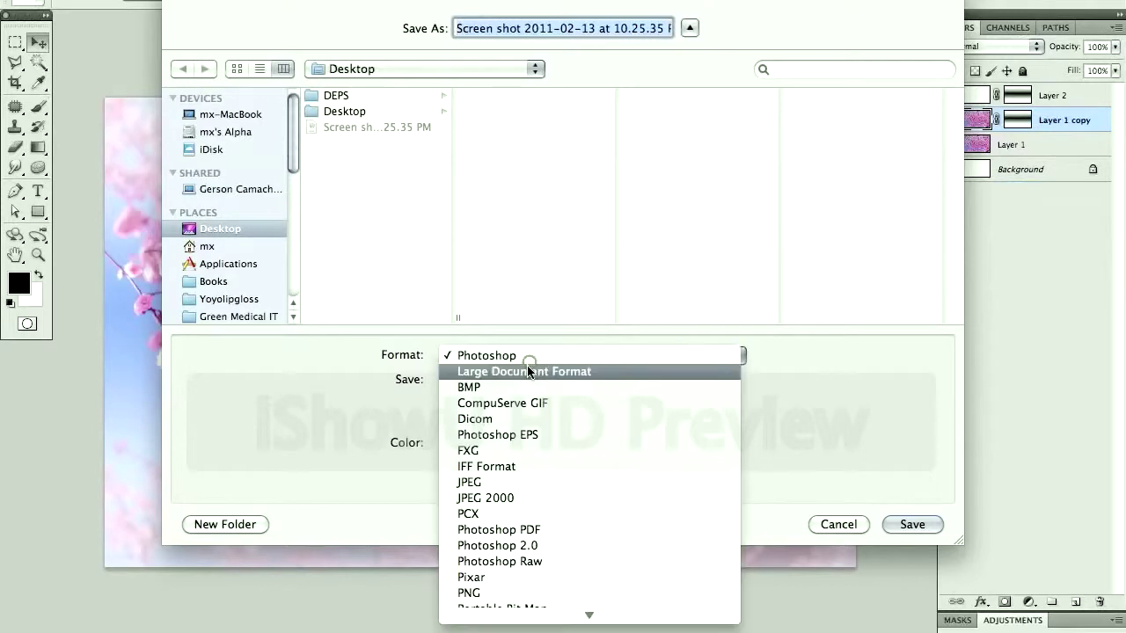
left_click(521, 482)
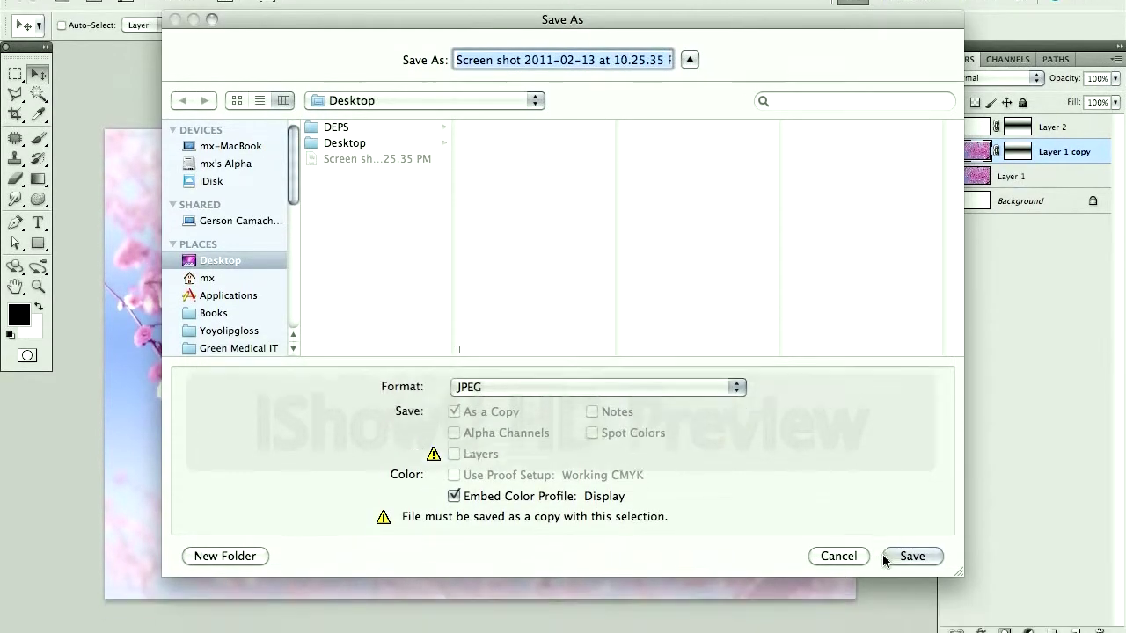
left_click(913, 524)
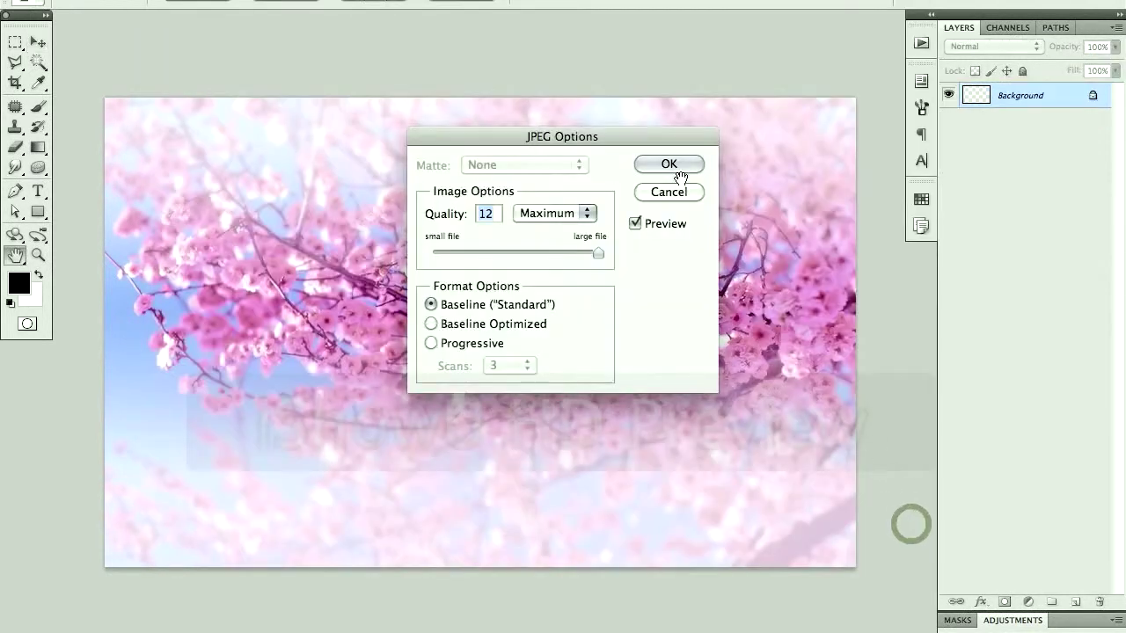
left_click(669, 236)
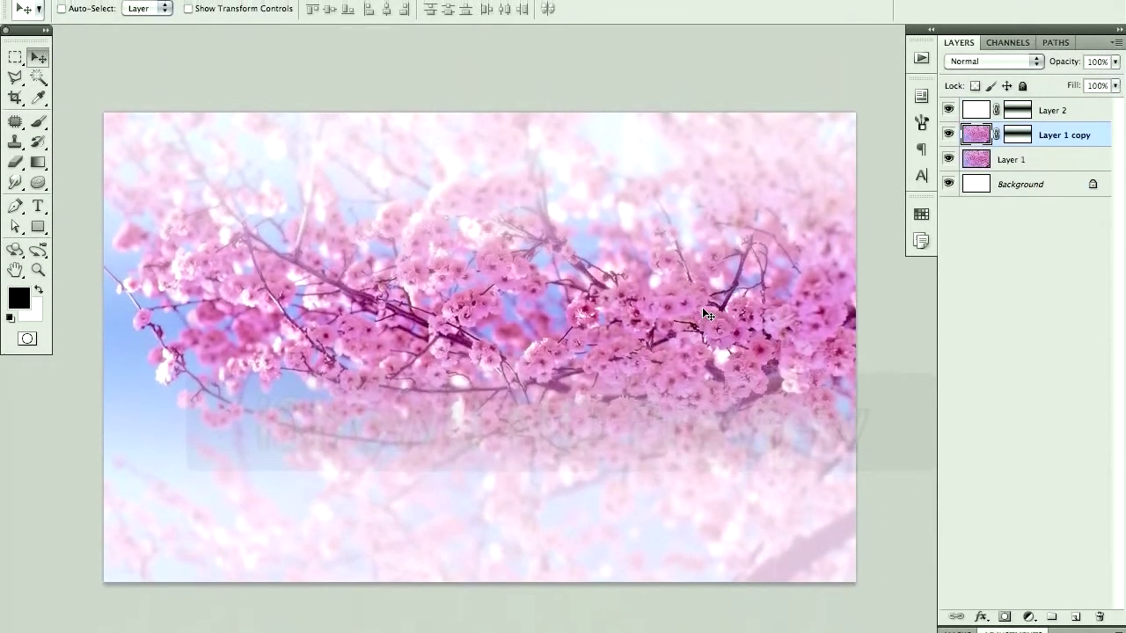
Reveal the desktop and move the exported JPEG to an open spot above the wallpaper artwork
key("F11")
left_click_drag(1069, 328, 396, 127)
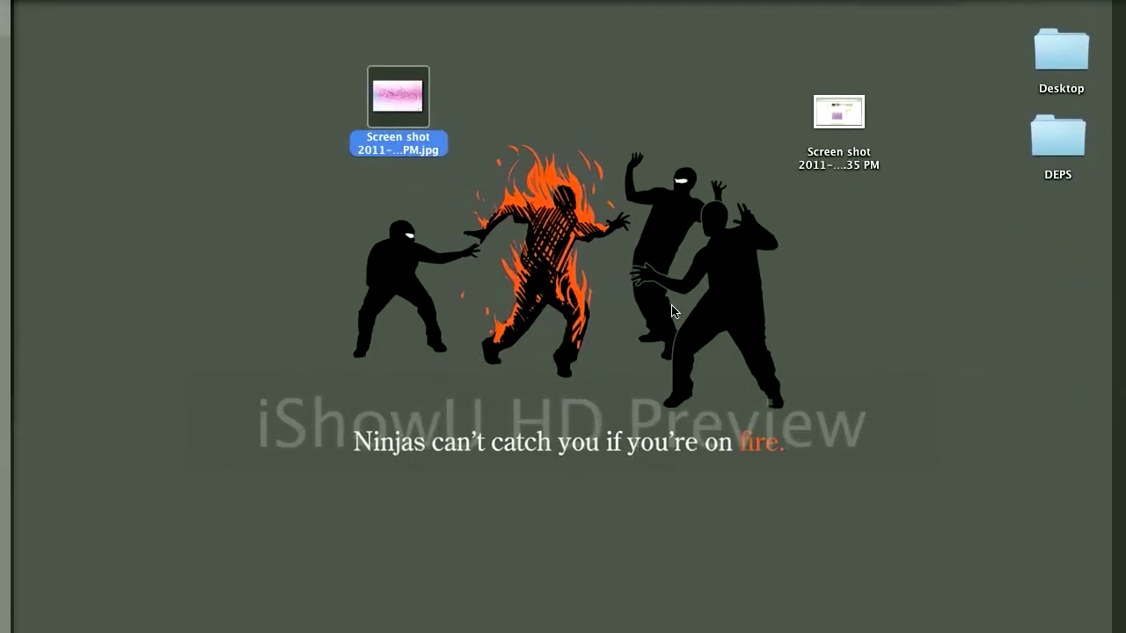
key("F11")
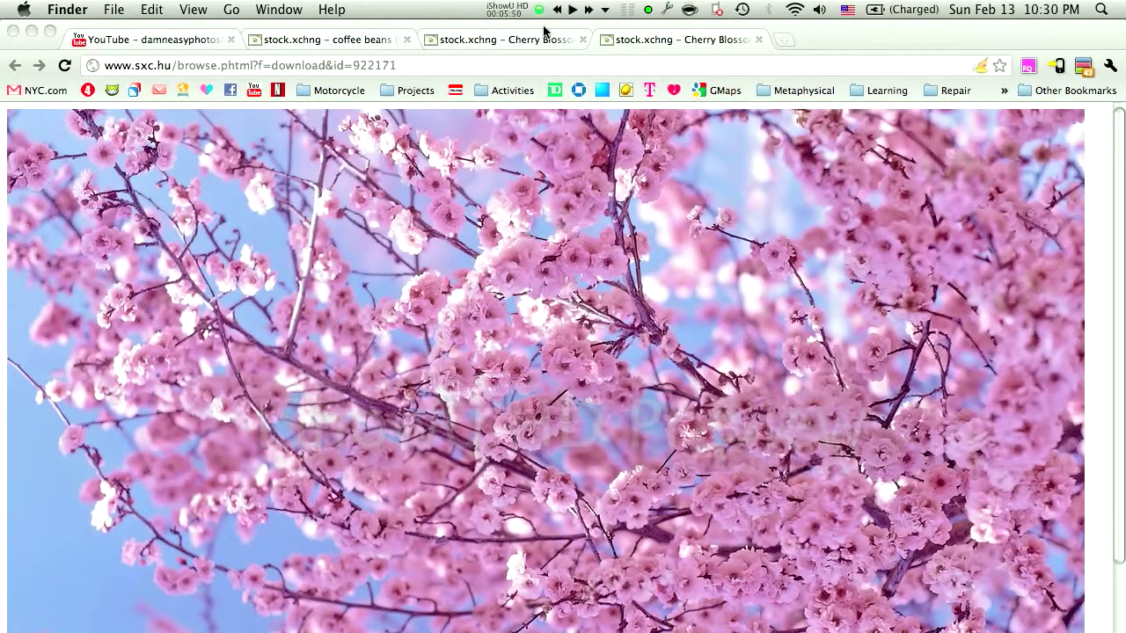
View the stock.xchng page of the Cherry Blossoms source photo in Chrome
left_click(547, 36)
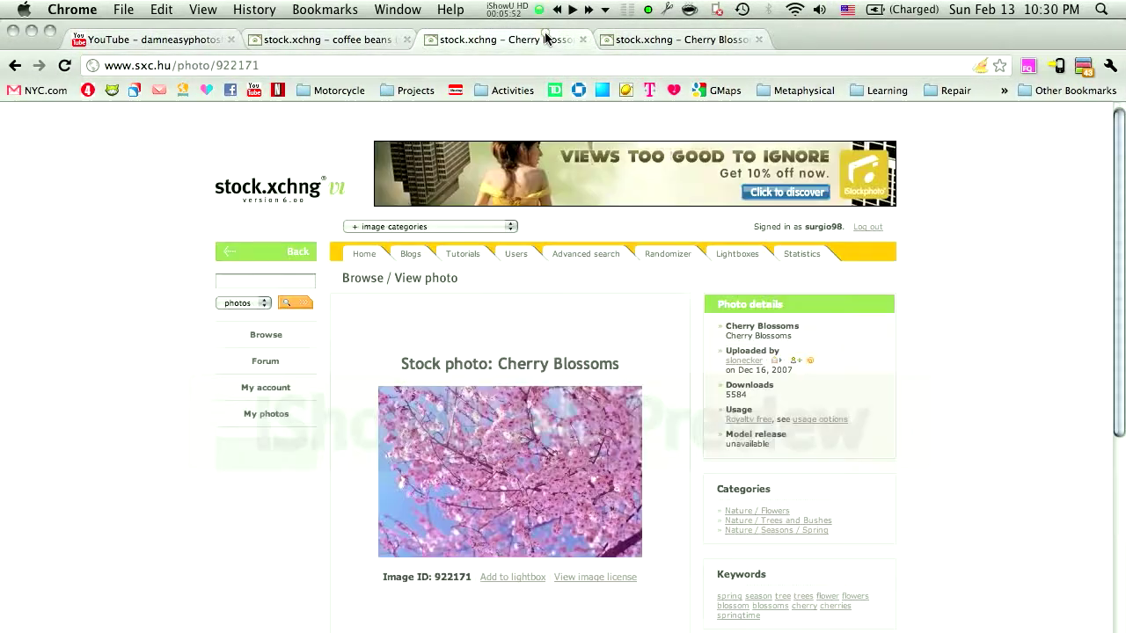